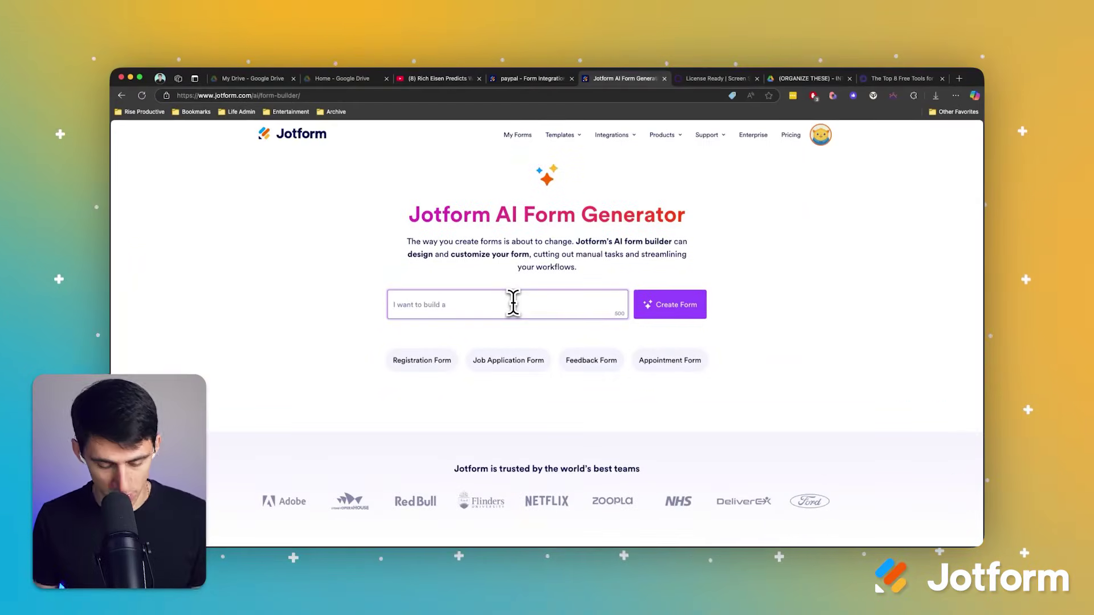
Step: Ask the AI generator for a paid media consultation form with appointment booking and payment by the booker
text(create a)
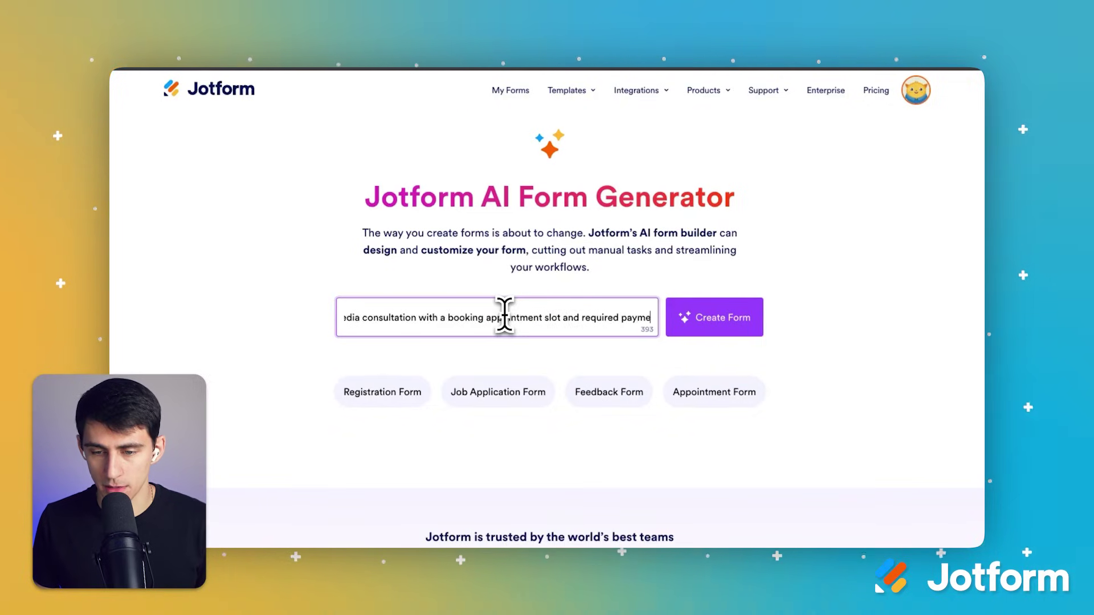
text(nt by the booker)
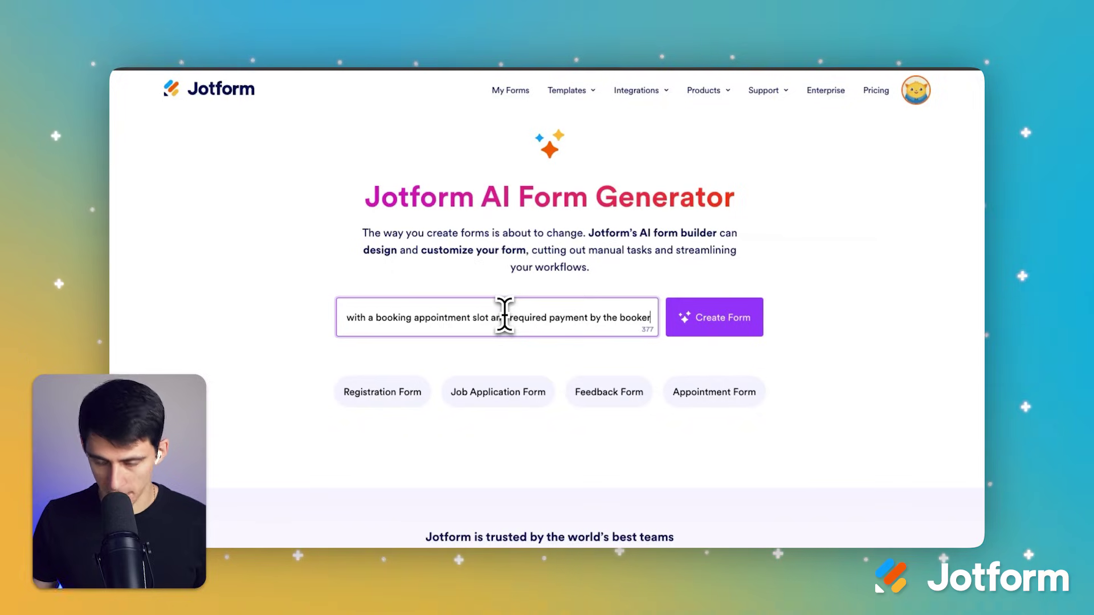
click(702, 315)
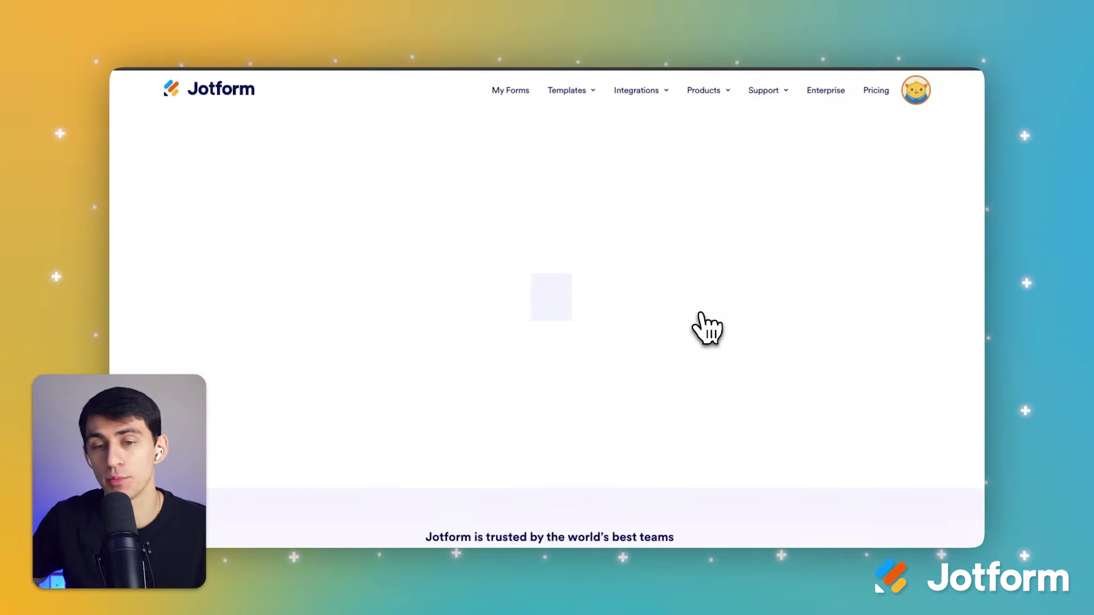
Step: Review the appointment date and time field's availability properties, then close them
scroll(712, 245, down, 6)
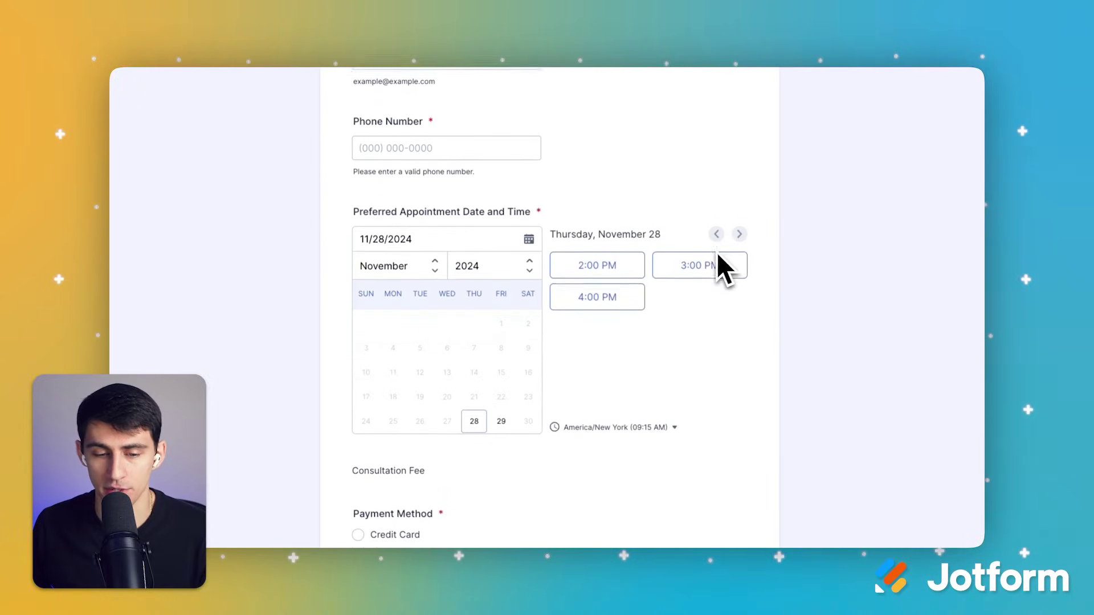
scroll(434, 232, up, 4)
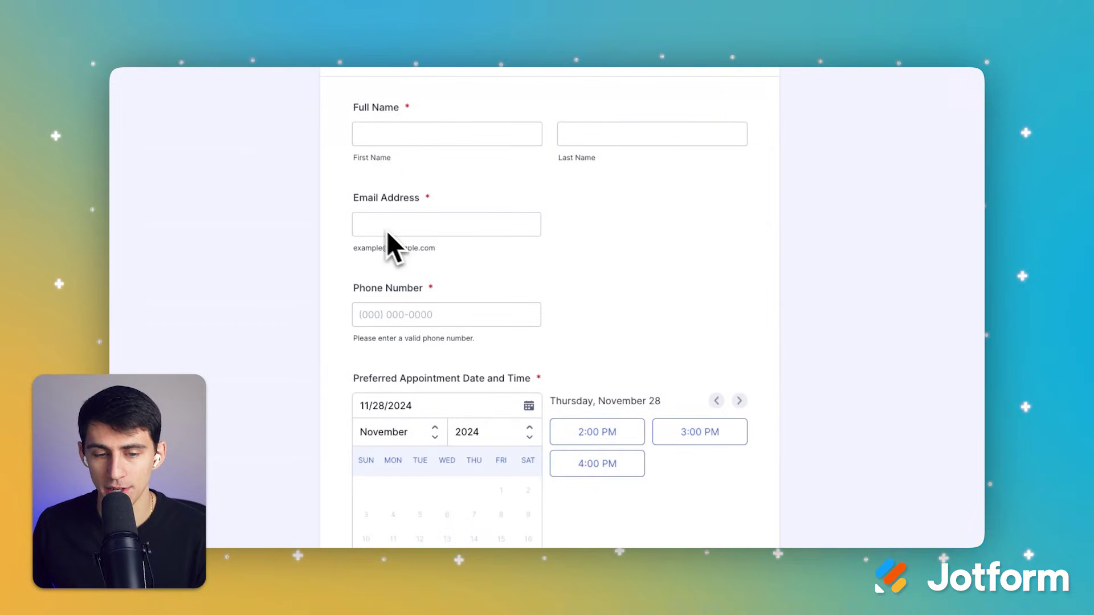
scroll(471, 305, down, 3)
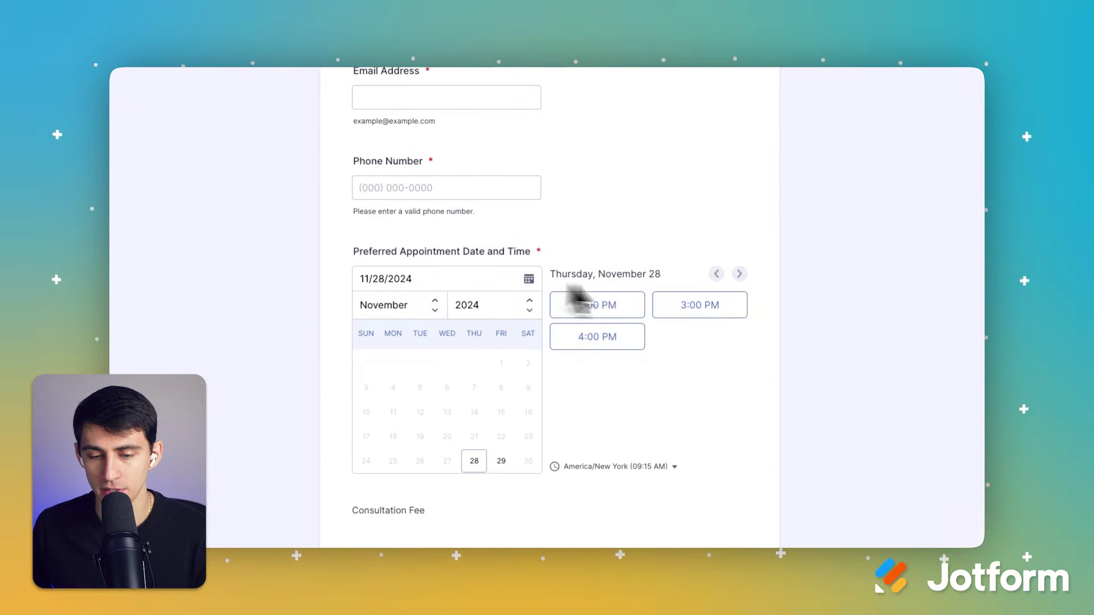
click(638, 244)
scroll(685, 251, down, 1)
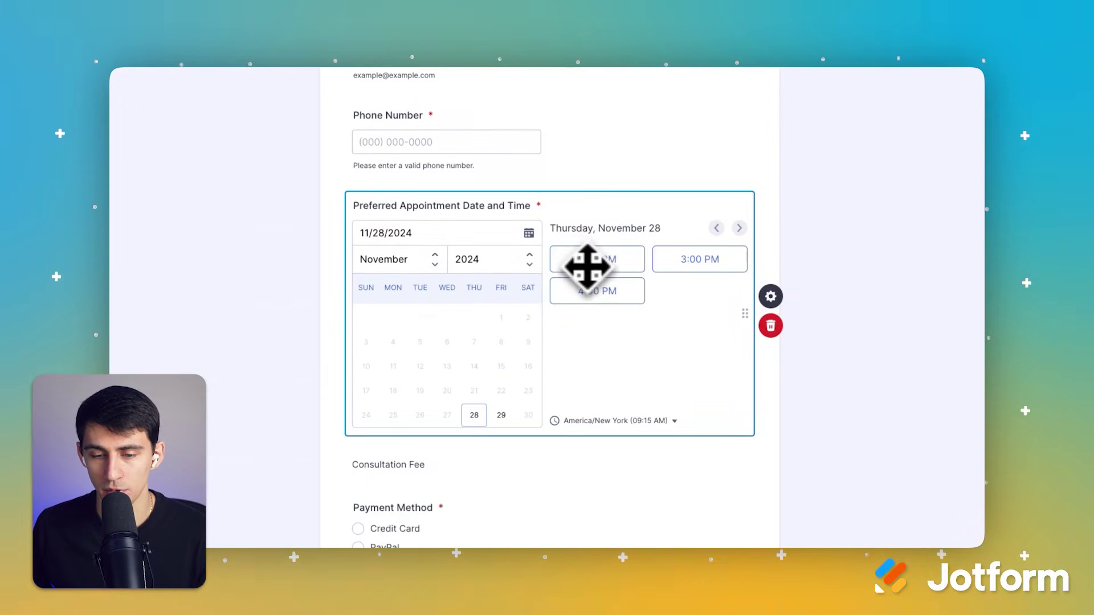
click(770, 297)
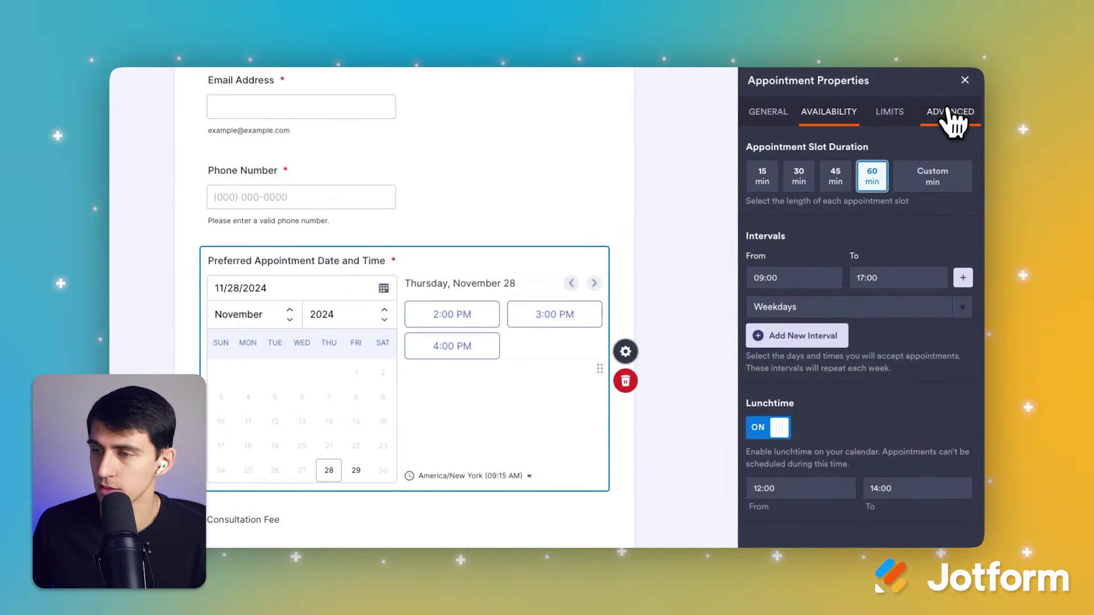
click(965, 80)
Step: Check the Consultation Fee text and appointment field, then bring up the elements list
scroll(651, 279, down, 4)
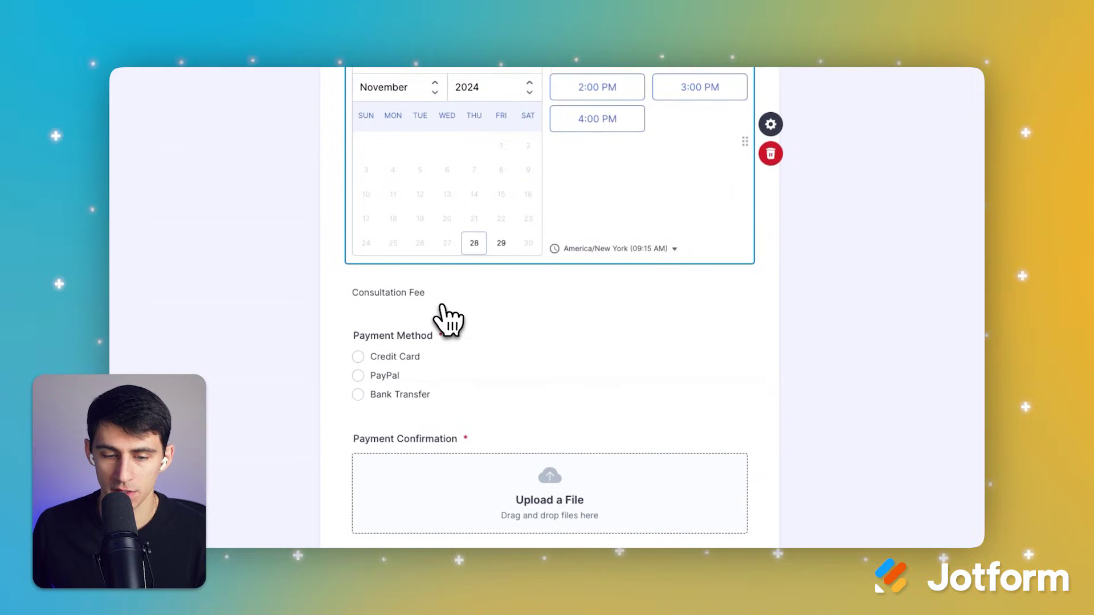
click(441, 313)
scroll(558, 310, down, 3)
scroll(605, 367, up, 4)
scroll(410, 183, down, 3)
scroll(528, 239, up, 3)
click(651, 244)
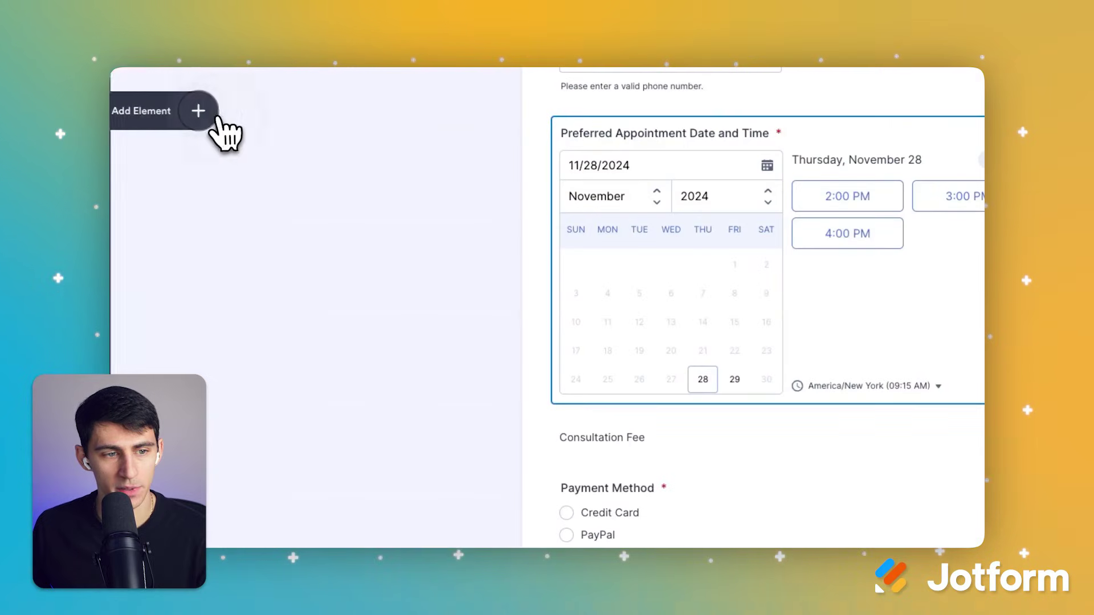
click(200, 112)
Step: Remove the generated Payment Method and Payment Confirmation fields from the form
click(224, 121)
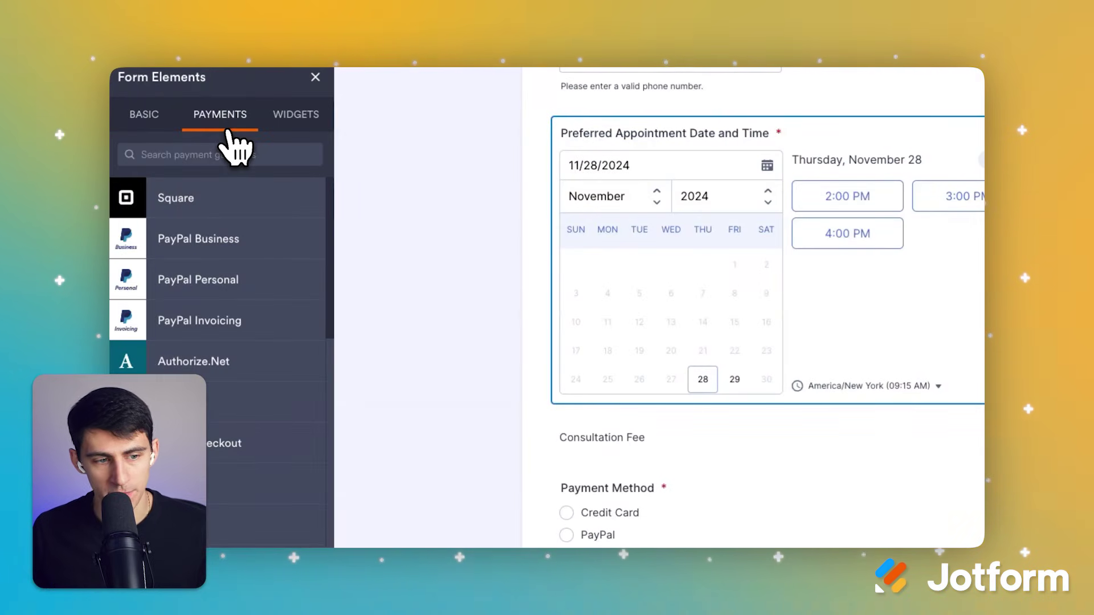
scroll(860, 387, down, 1)
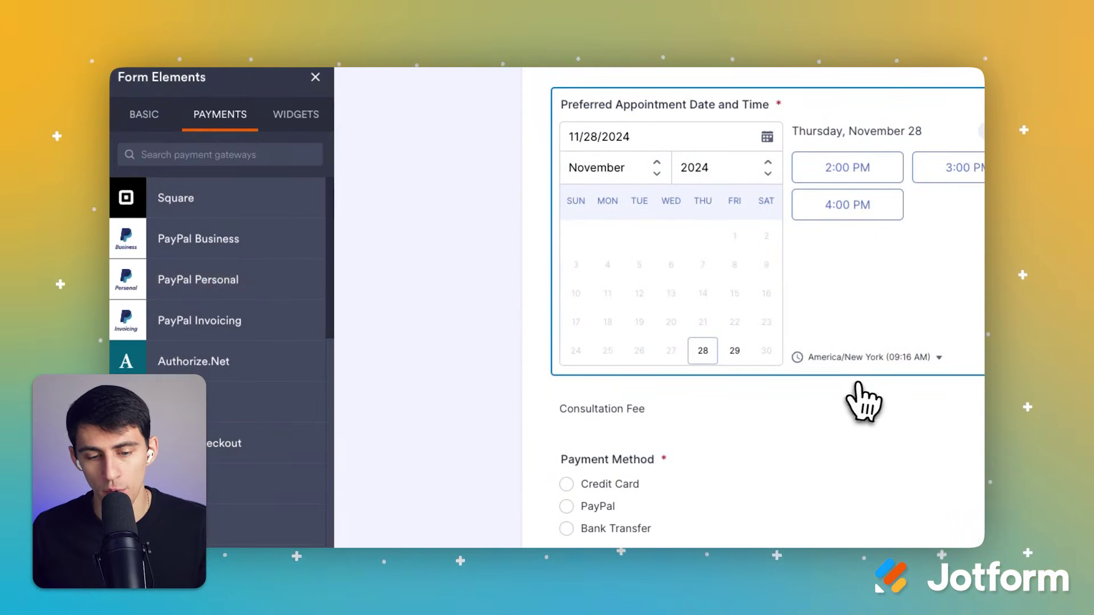
click(708, 459)
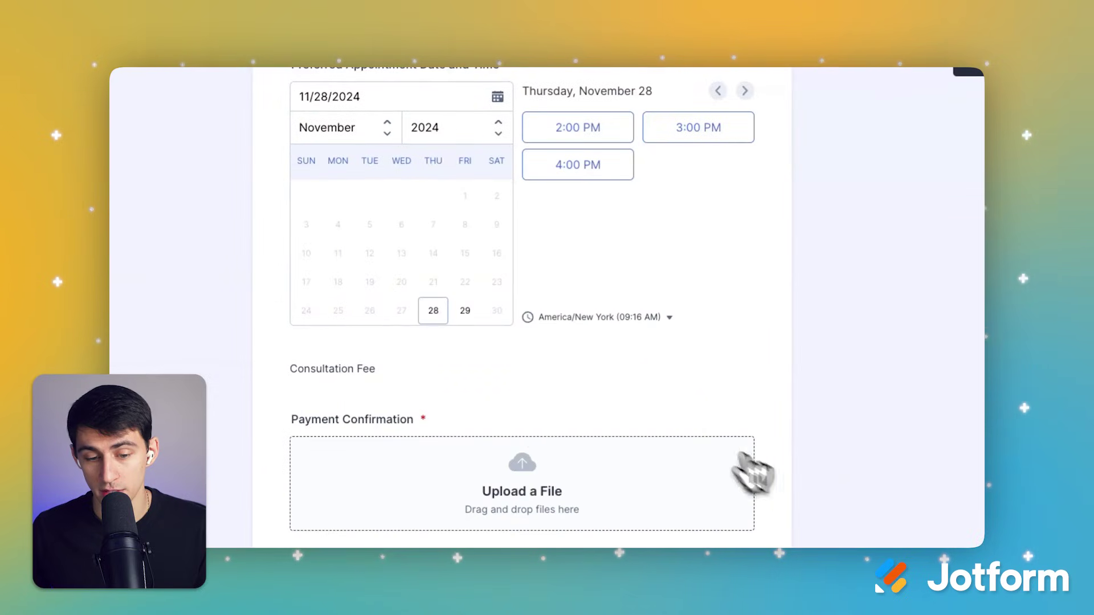
click(456, 415)
key(Delete)
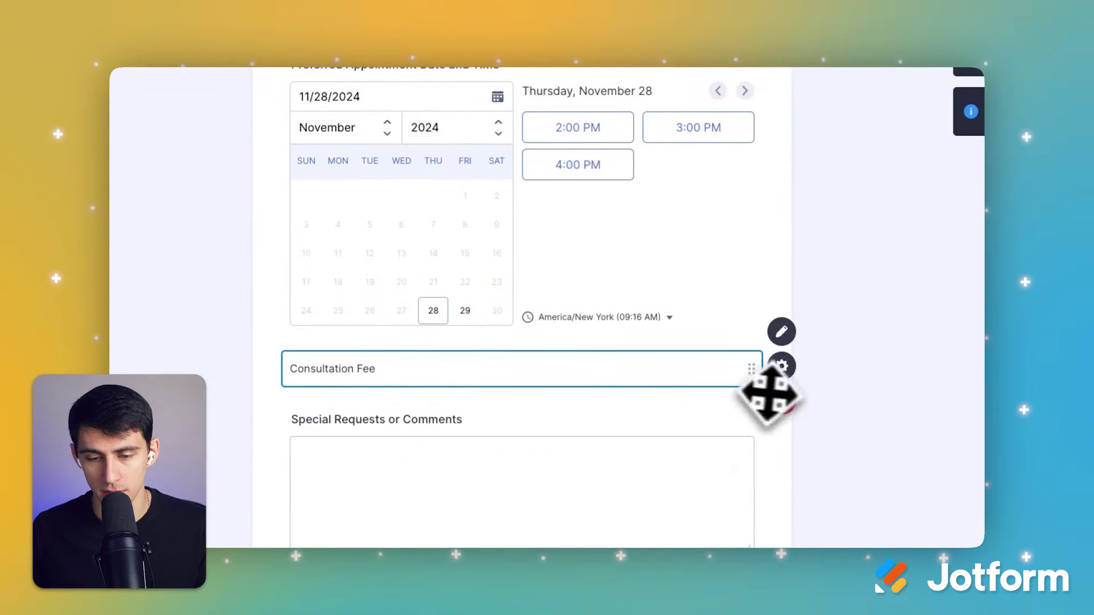
Step: Edit the fee paragraph so it reads 'Consultation Fee $100'
click(781, 364)
click(727, 193)
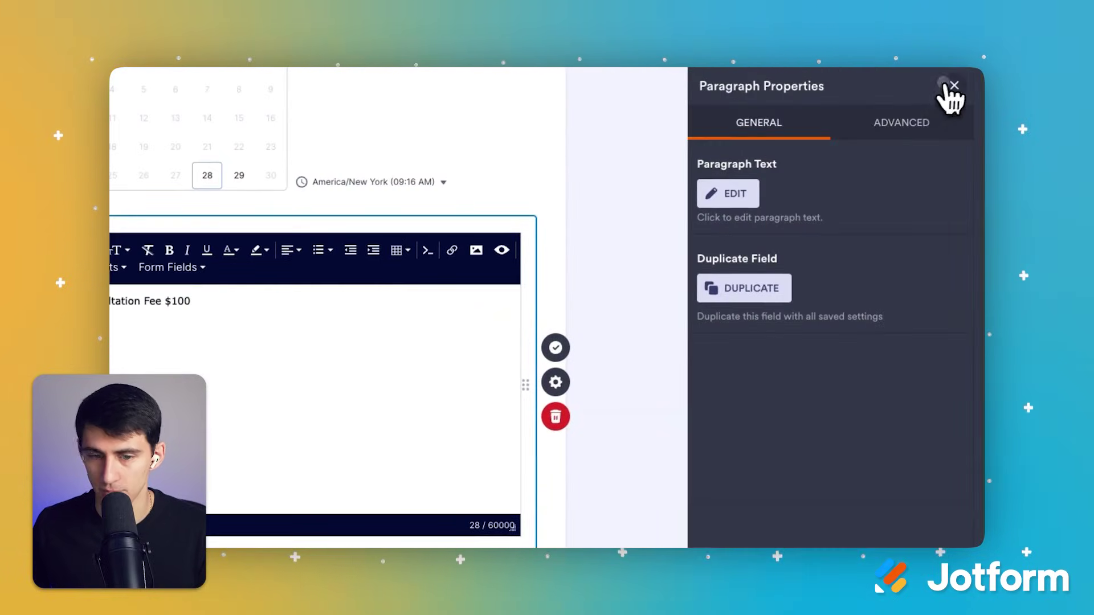
click(946, 96)
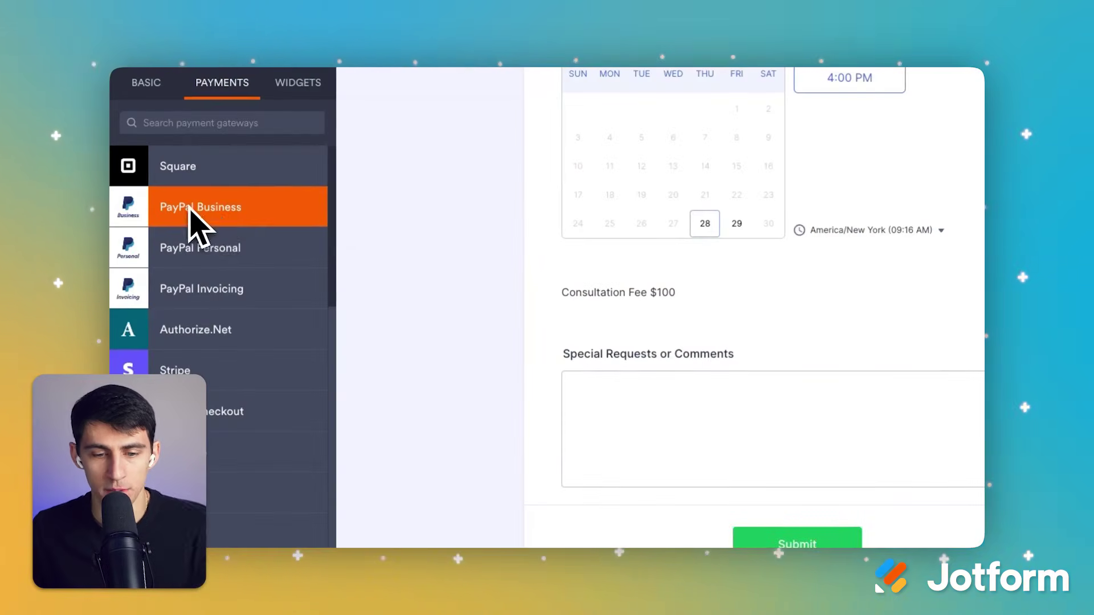
Step: Add a PayPal Business payment field below the fee line, keeping Live Mode
drag(194, 220, 752, 320)
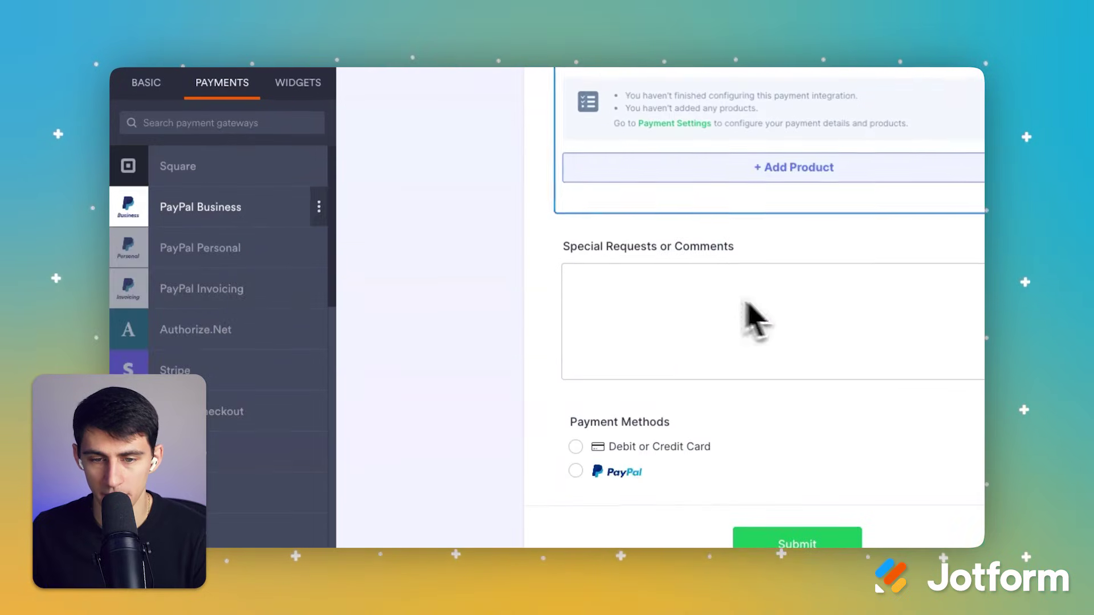
click(774, 165)
click(758, 163)
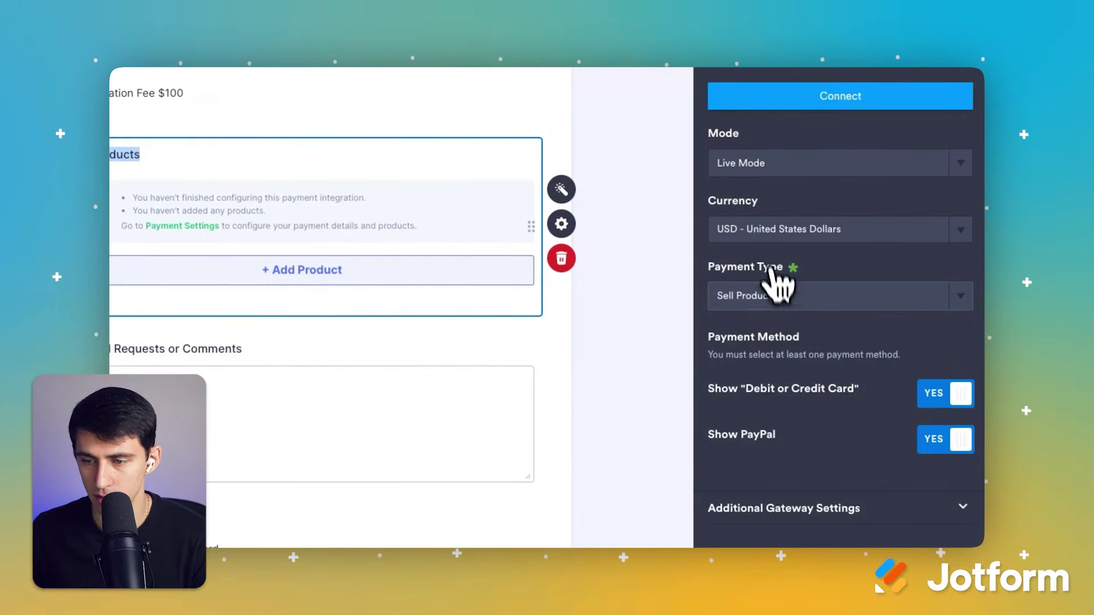
Step: Connect the PayPal account by logging in and allowing Jotform access
click(490, 269)
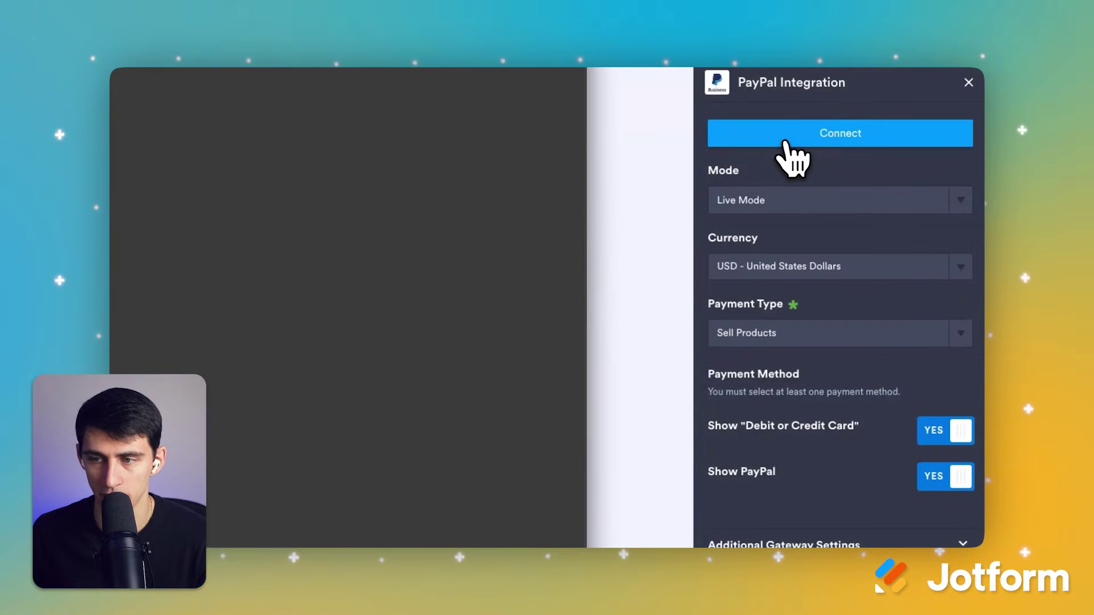
click(785, 142)
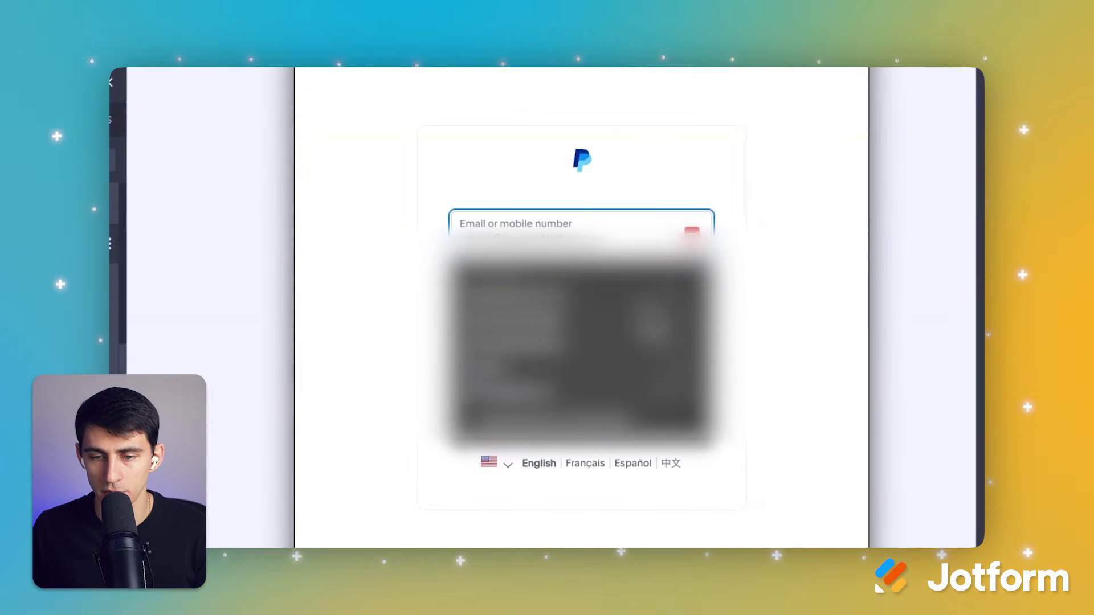
key(Return)
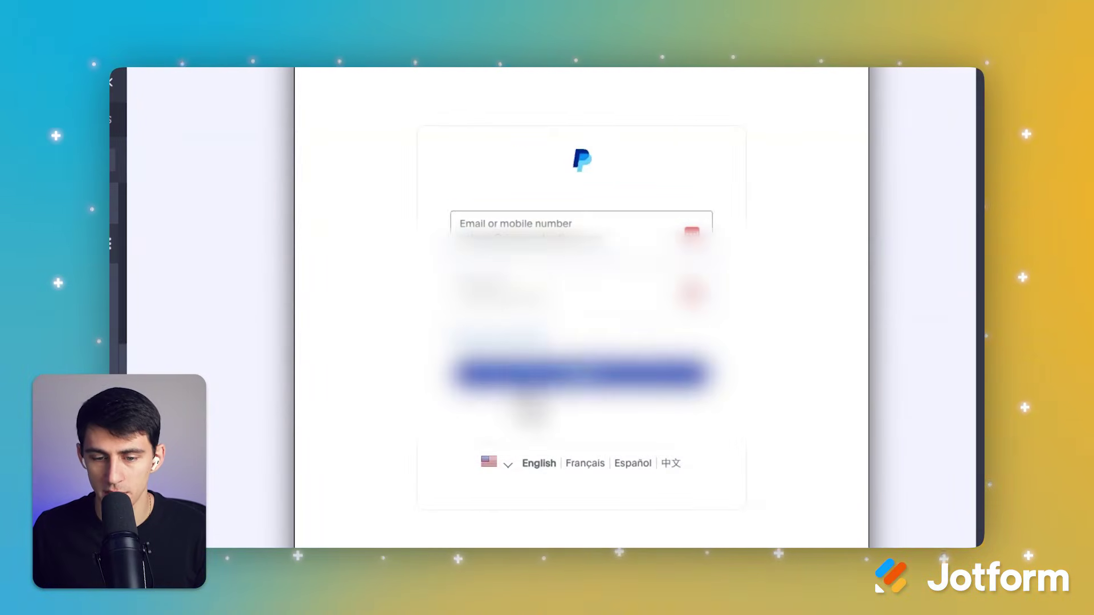
click(521, 375)
click(611, 308)
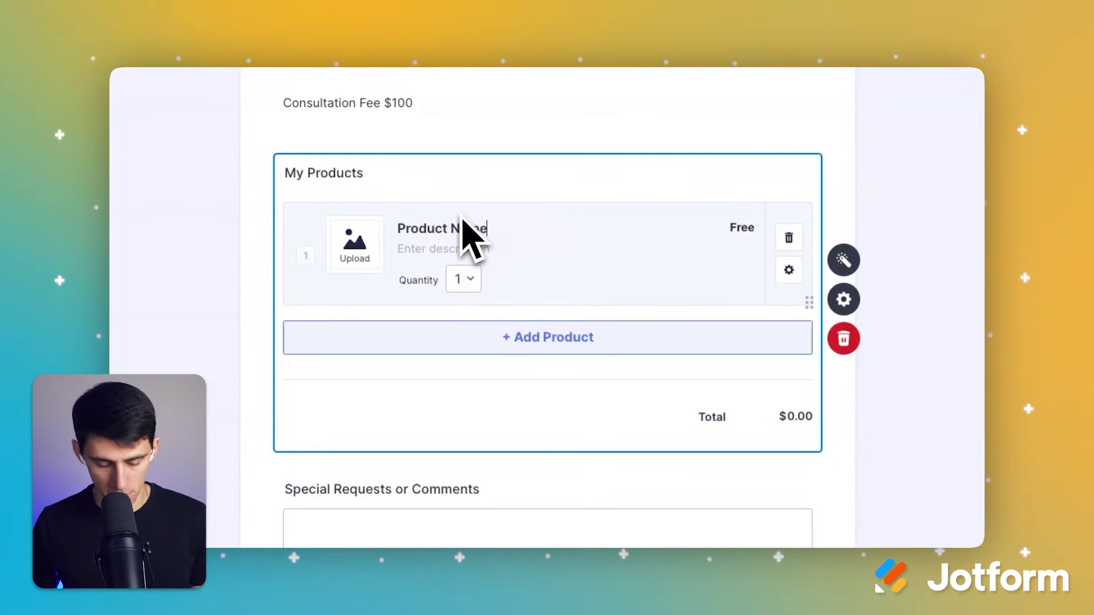
Step: Name the product 'Paid Media Consultation', price it at 100, and make it required
text(Paid M)
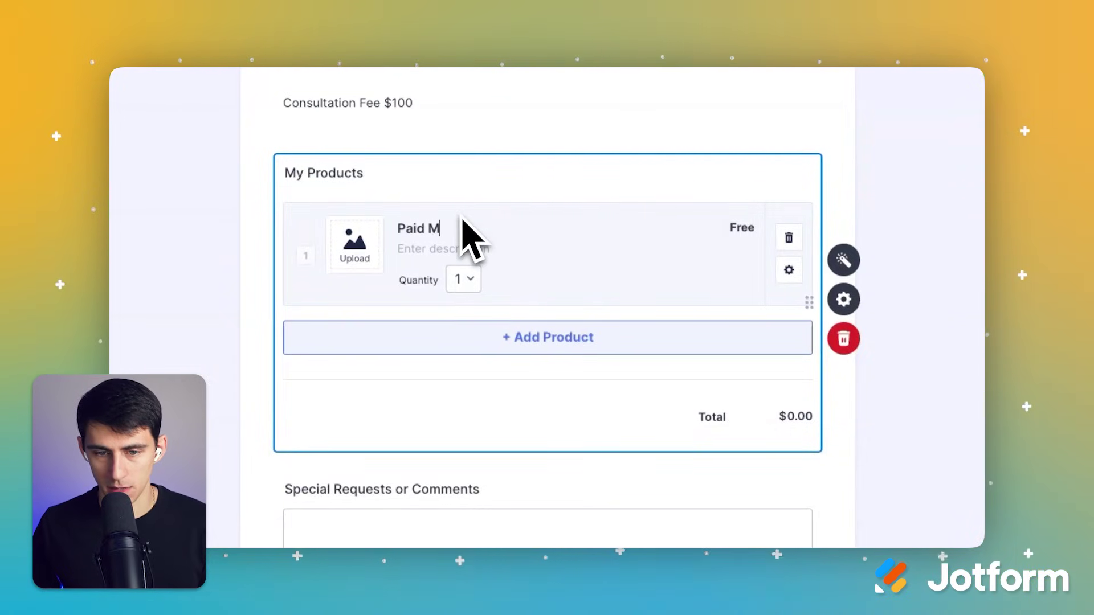
text(edia Consultation)
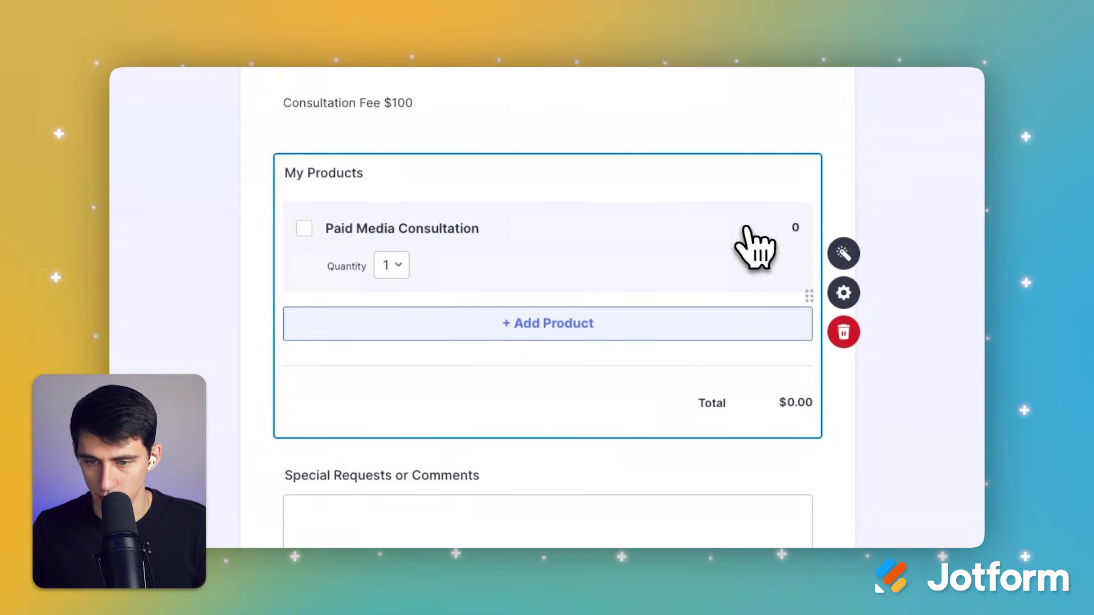
click(788, 269)
click(836, 215)
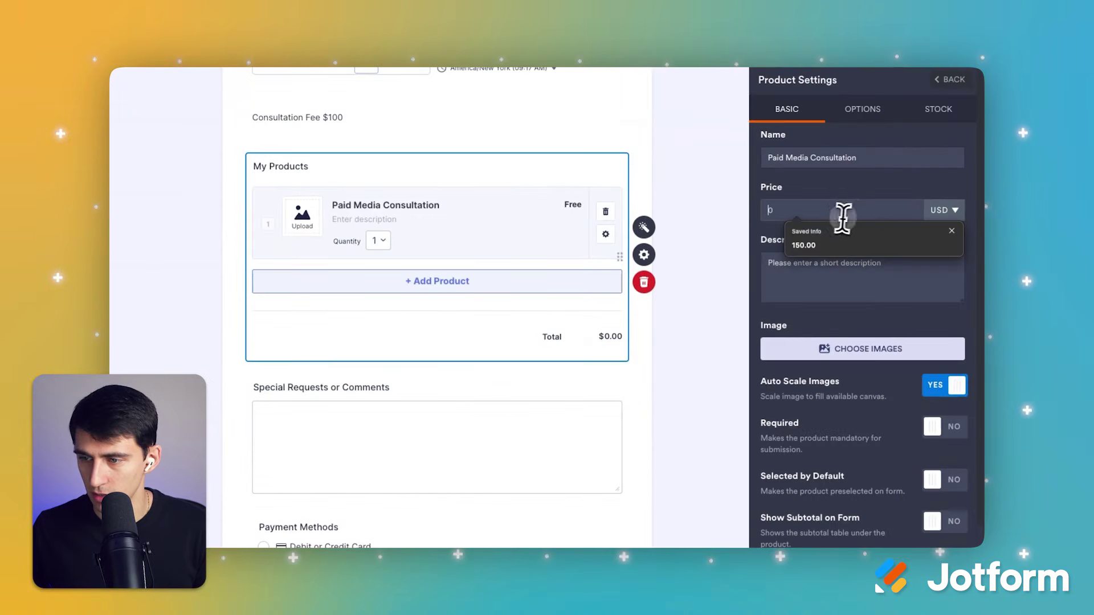
text(100)
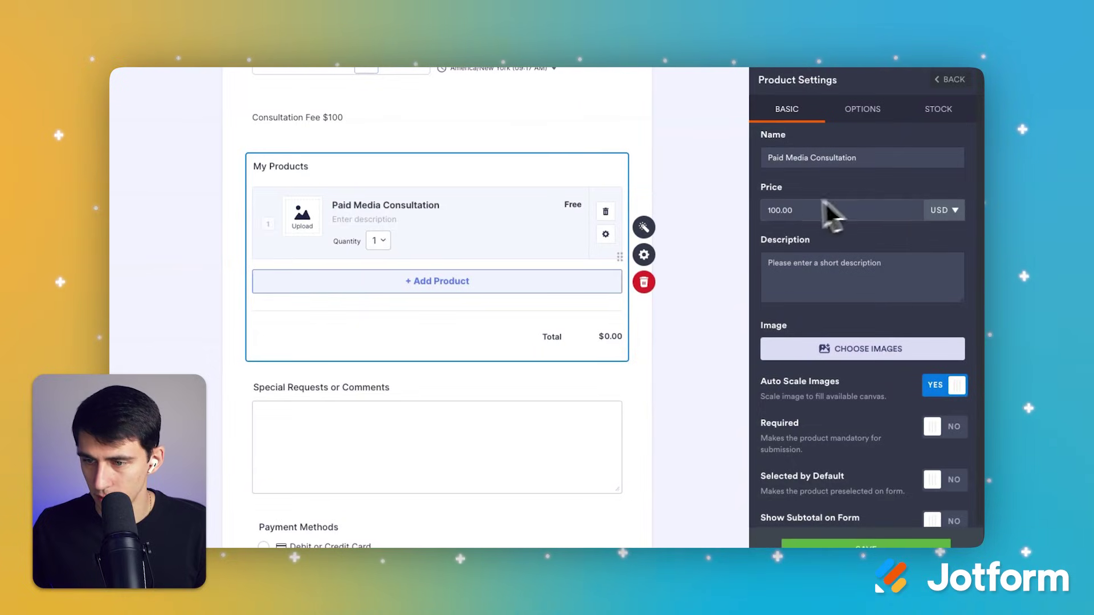
scroll(943, 433, down, 1)
click(943, 433)
scroll(946, 444, down, 1)
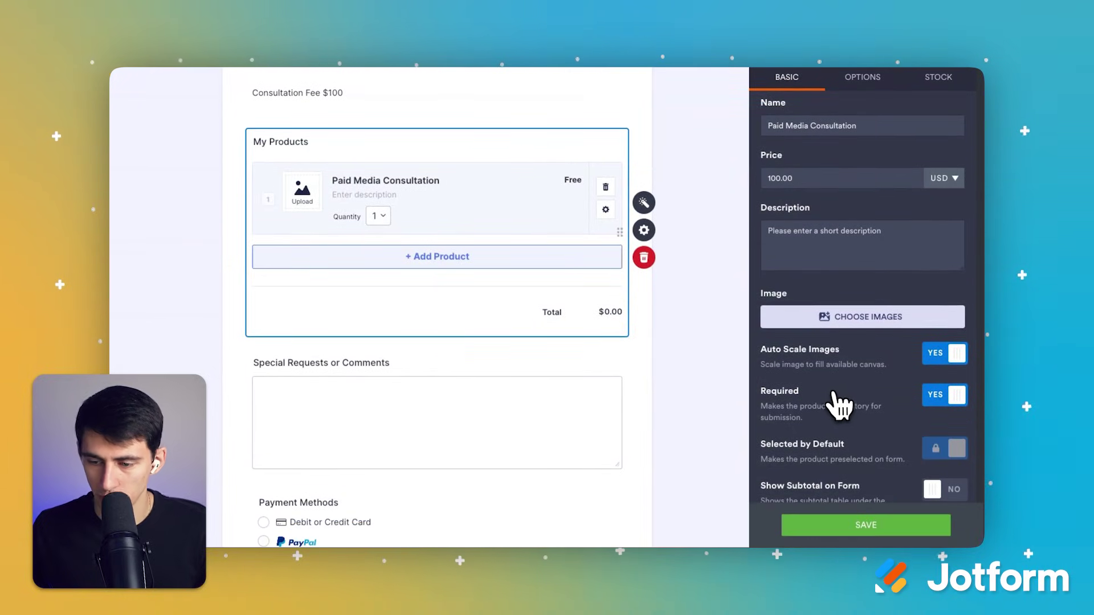
Step: Turn on Show Subtotal on Form for the consultation product
click(863, 79)
click(807, 83)
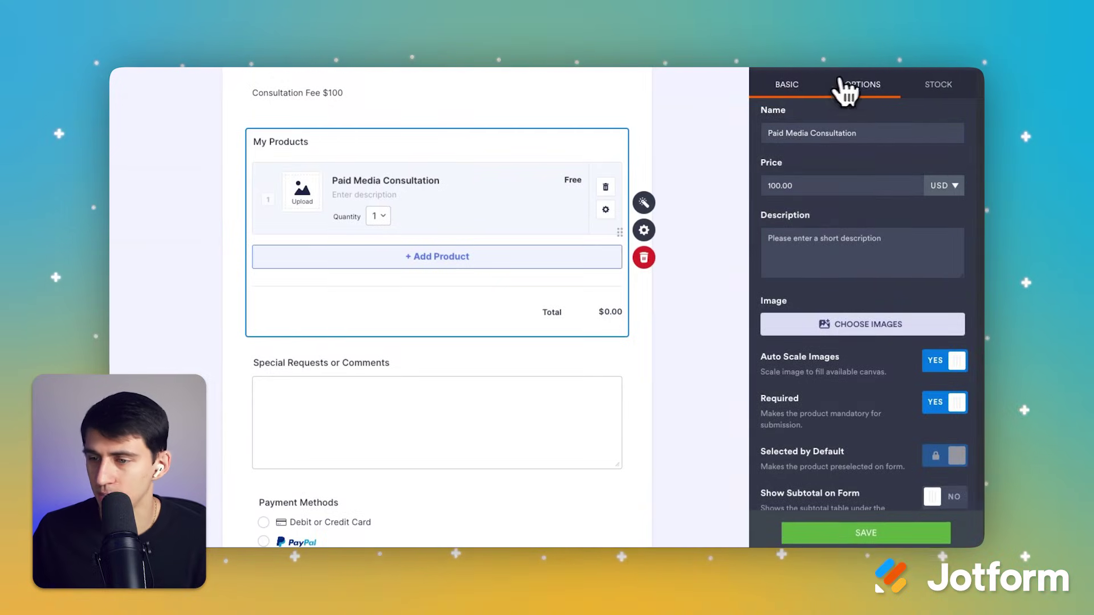
scroll(911, 241, down, 2)
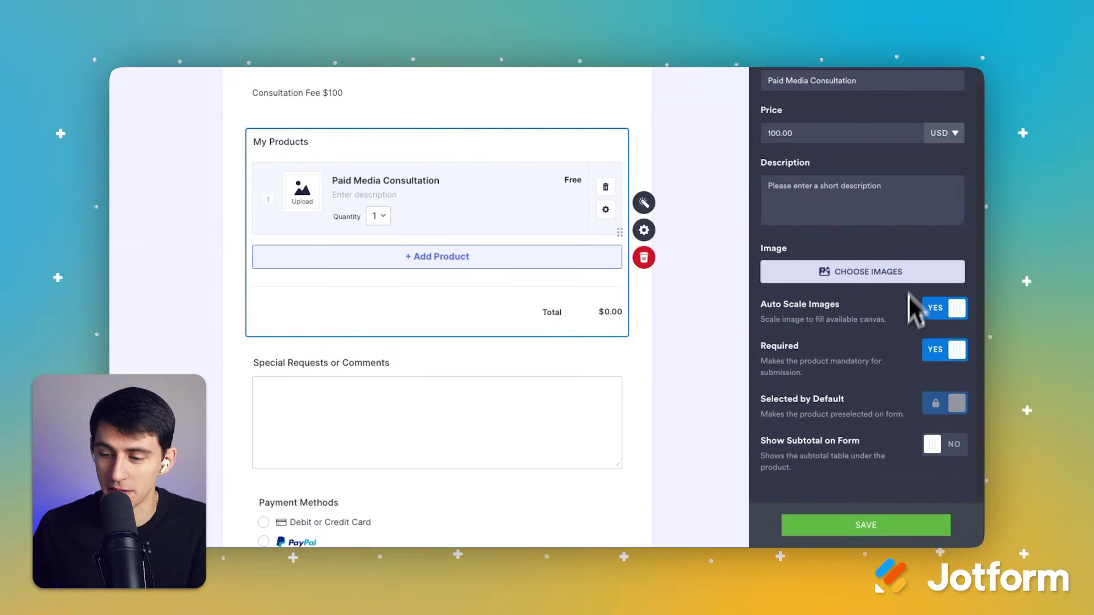
click(945, 444)
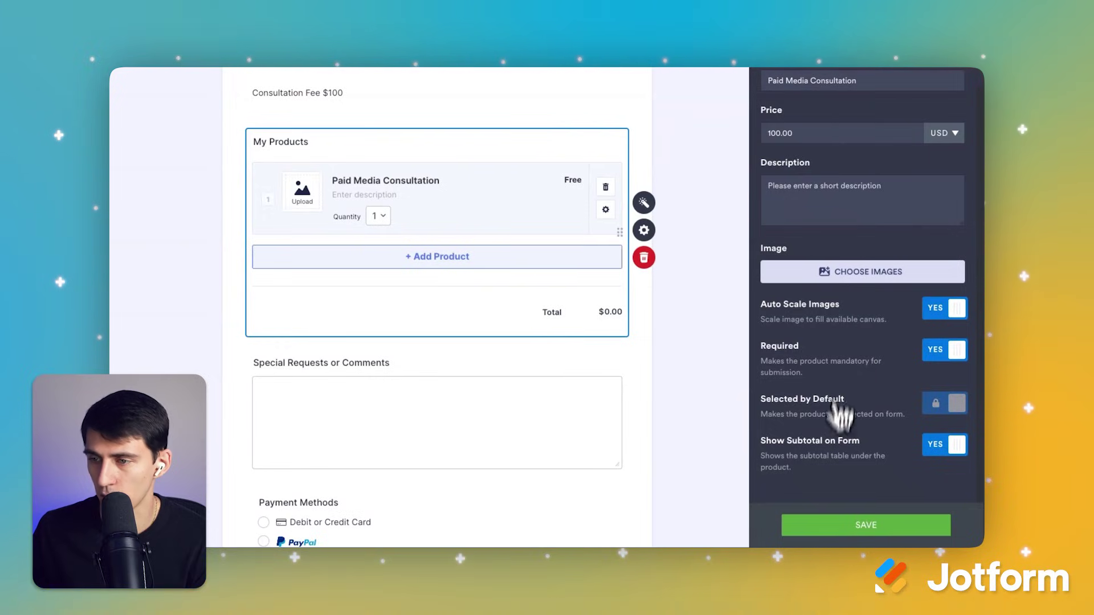
scroll(880, 143, up, 2)
click(880, 97)
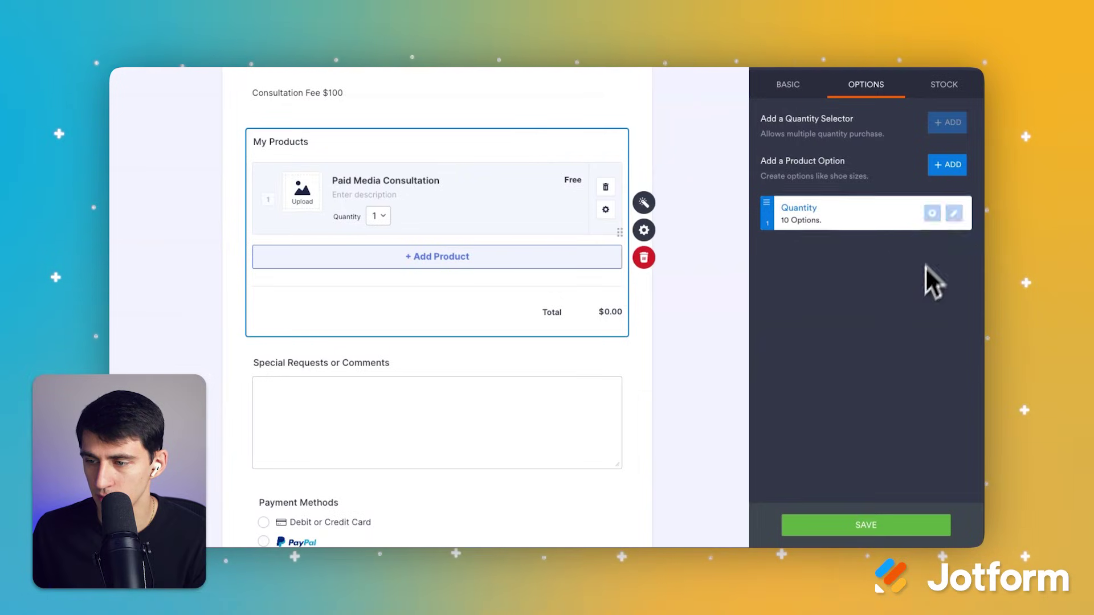
Step: Change the Quantity option's range end from 10 to 4 so it runs 1–4
click(952, 215)
double_click(914, 219)
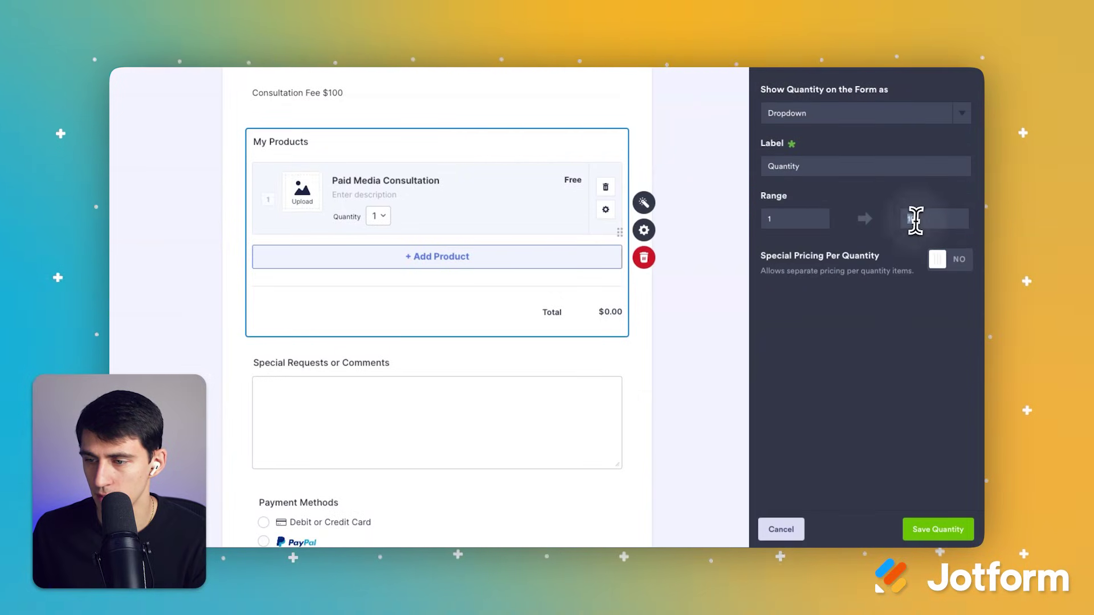
text(4)
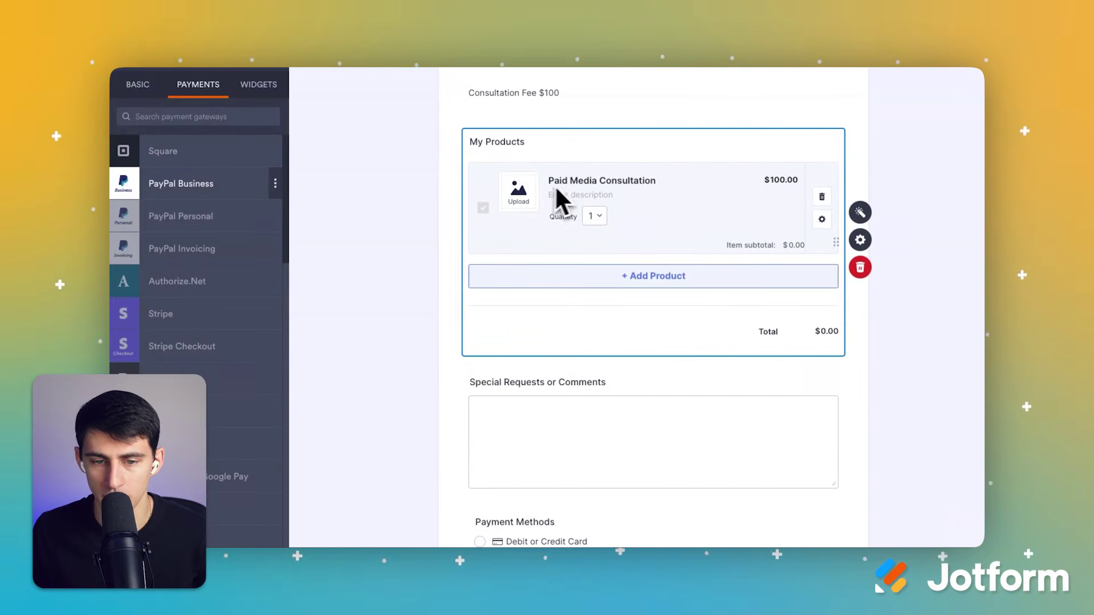
click(528, 201)
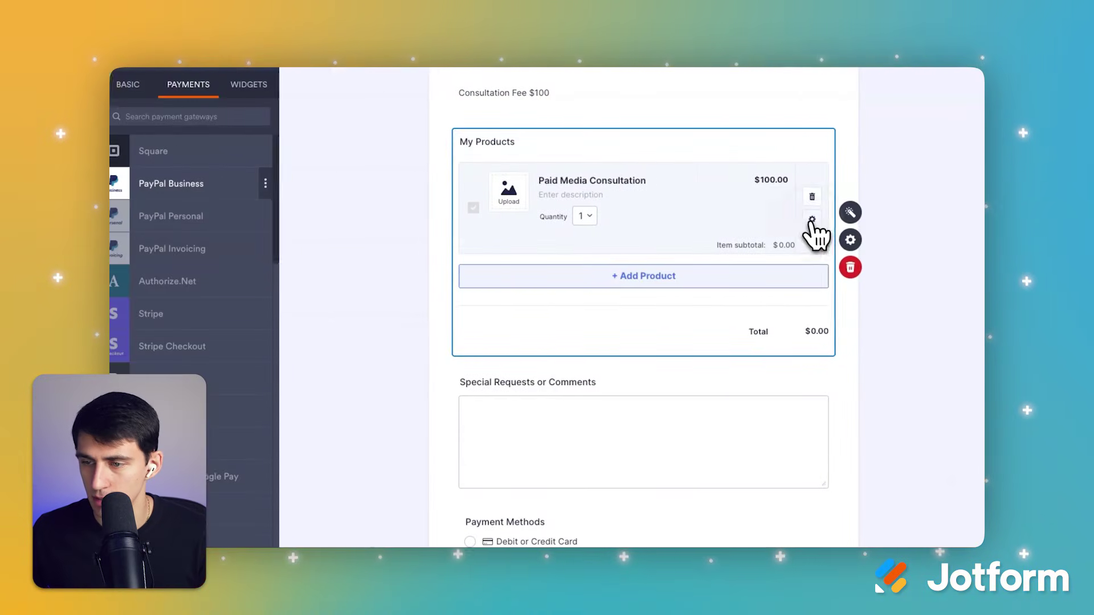
click(812, 220)
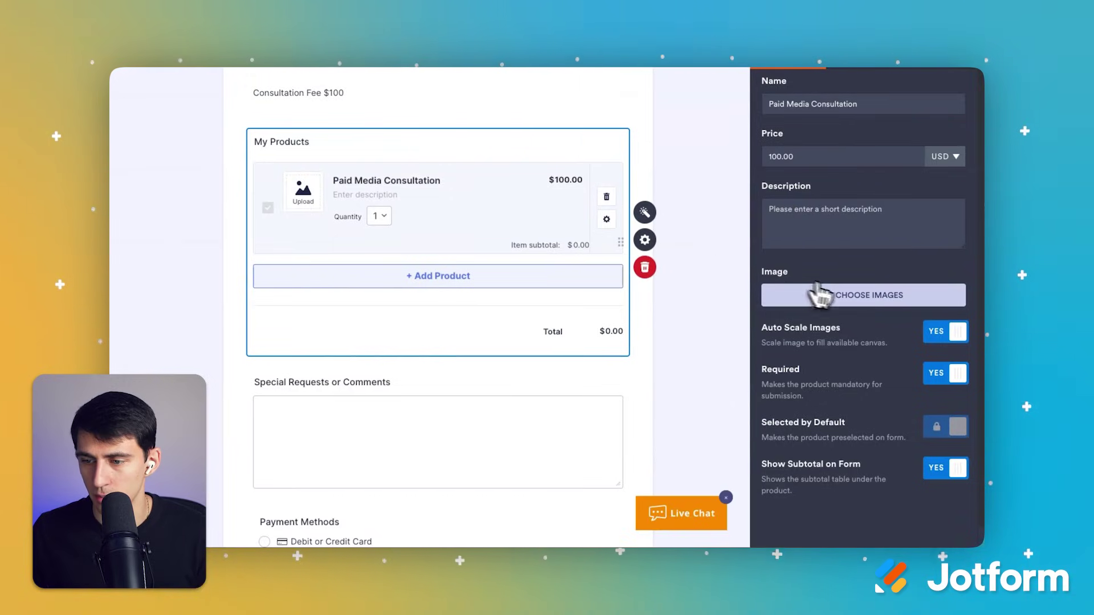
Step: Upload the Google Ads logo as product image and add a 60-minute paid media session description
click(836, 295)
click(843, 380)
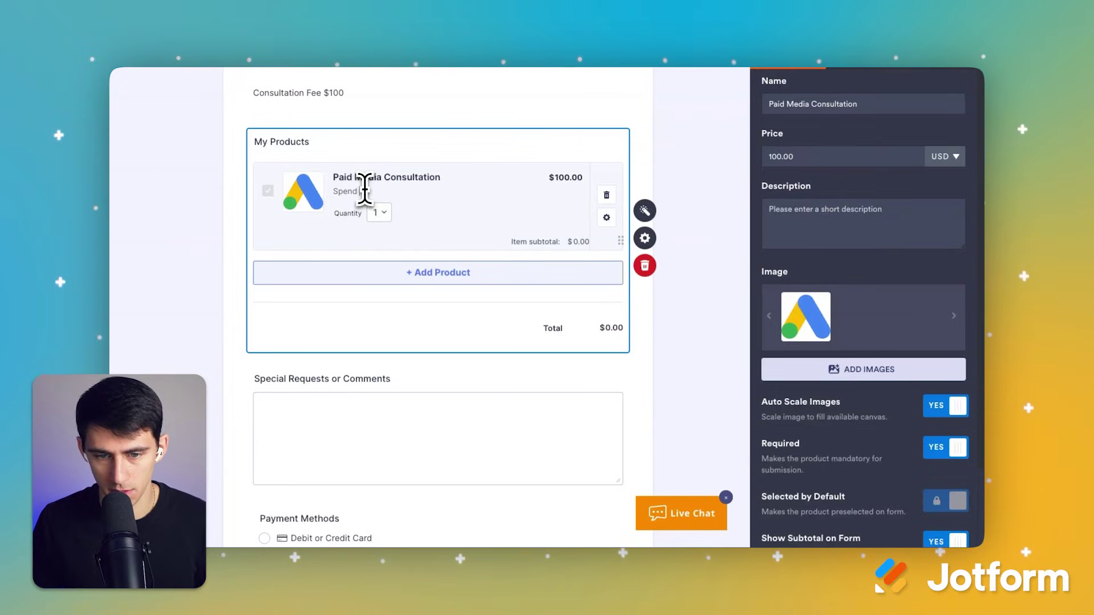
text(minutes learning an)
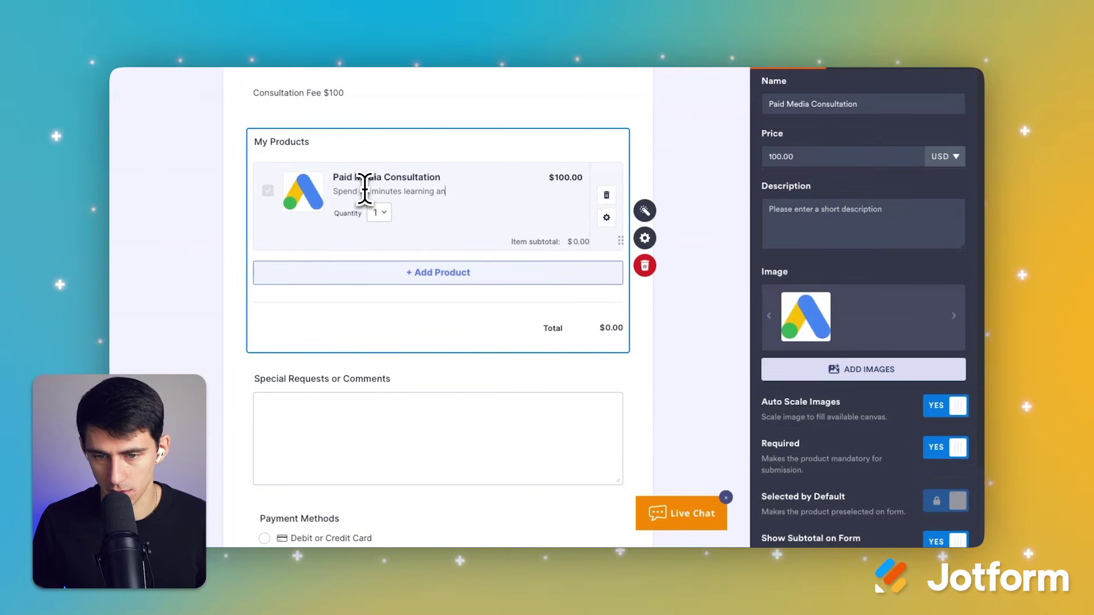
text(d asking questions about )
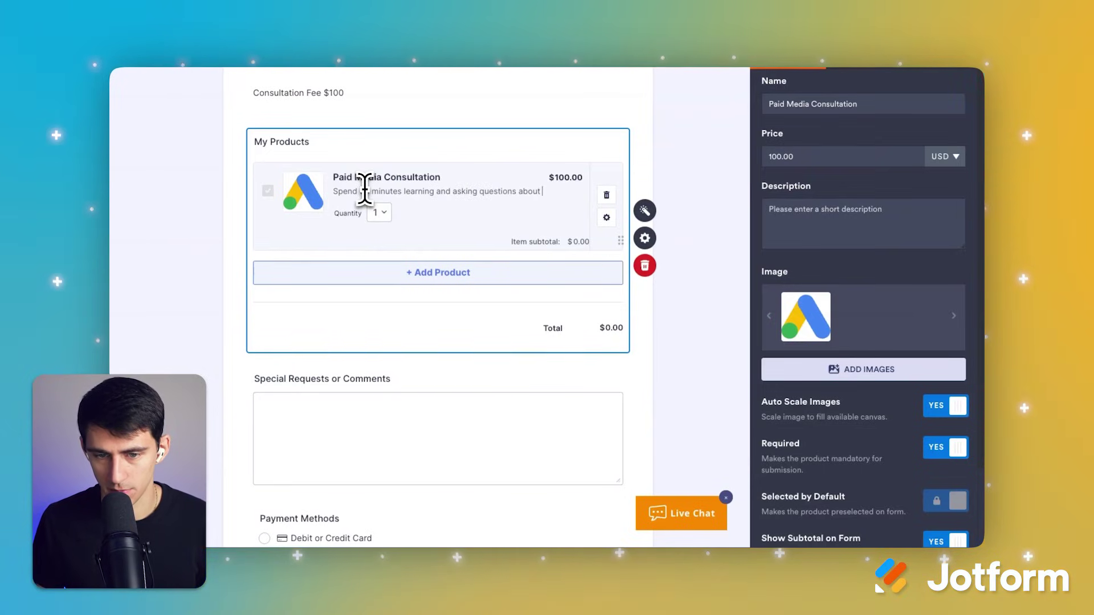
text(paid media and how it can help your)
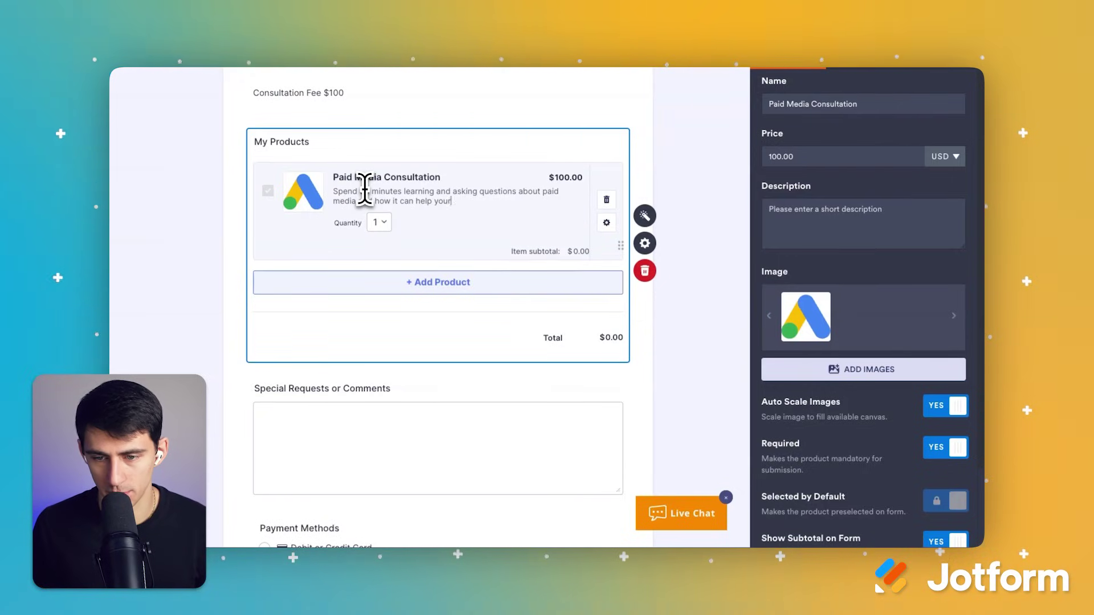
text( business grow.)
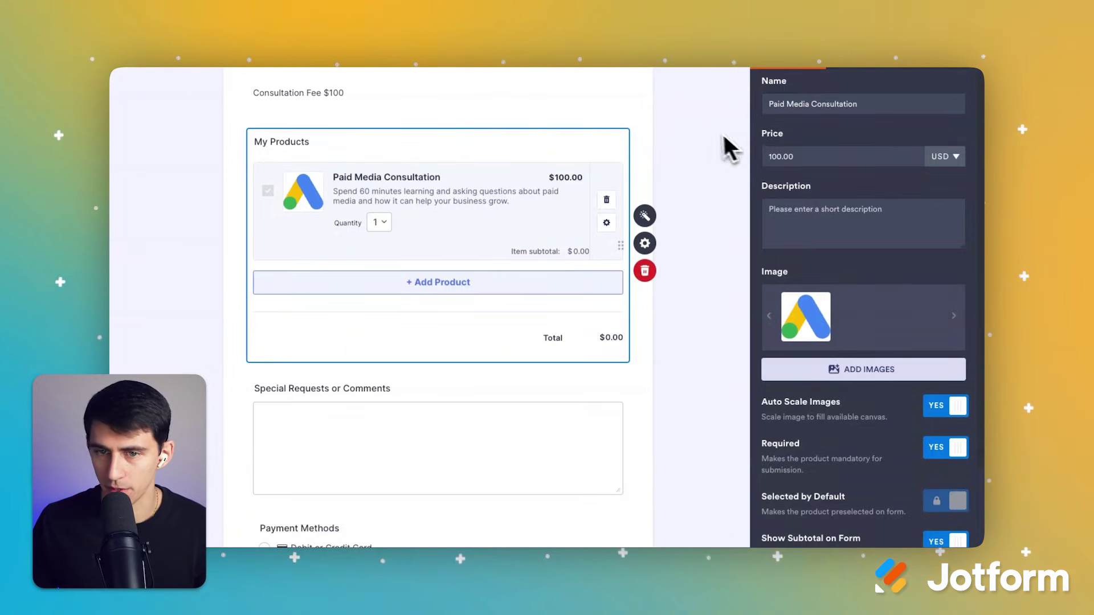
click(702, 141)
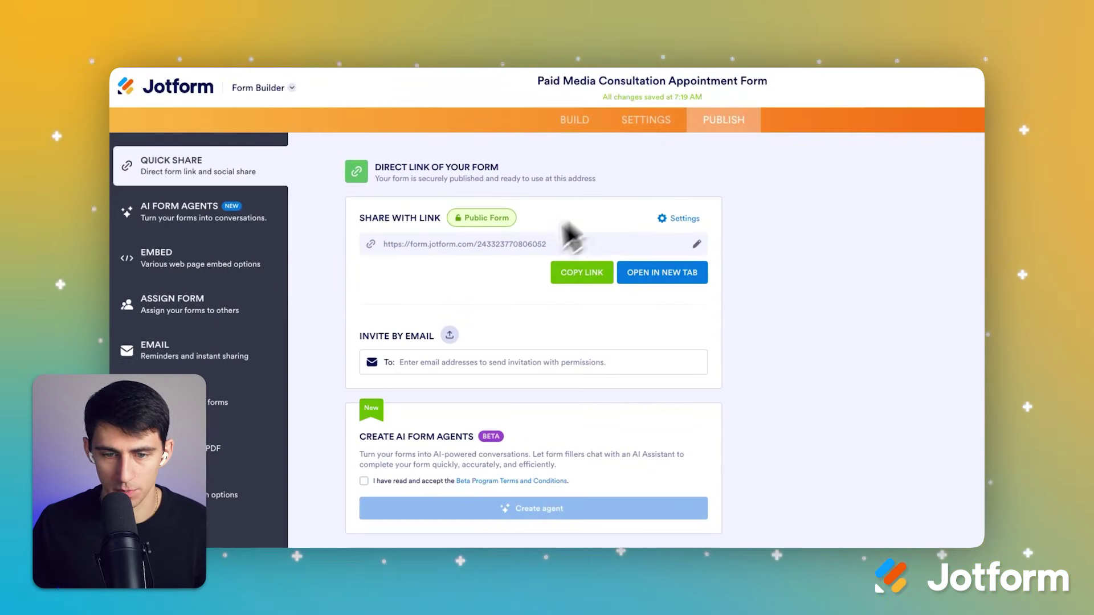
Step: Open the live form in a new tab, autofill contact details, and pick the 3:00 PM slot
click(675, 280)
scroll(547, 316, down, 3)
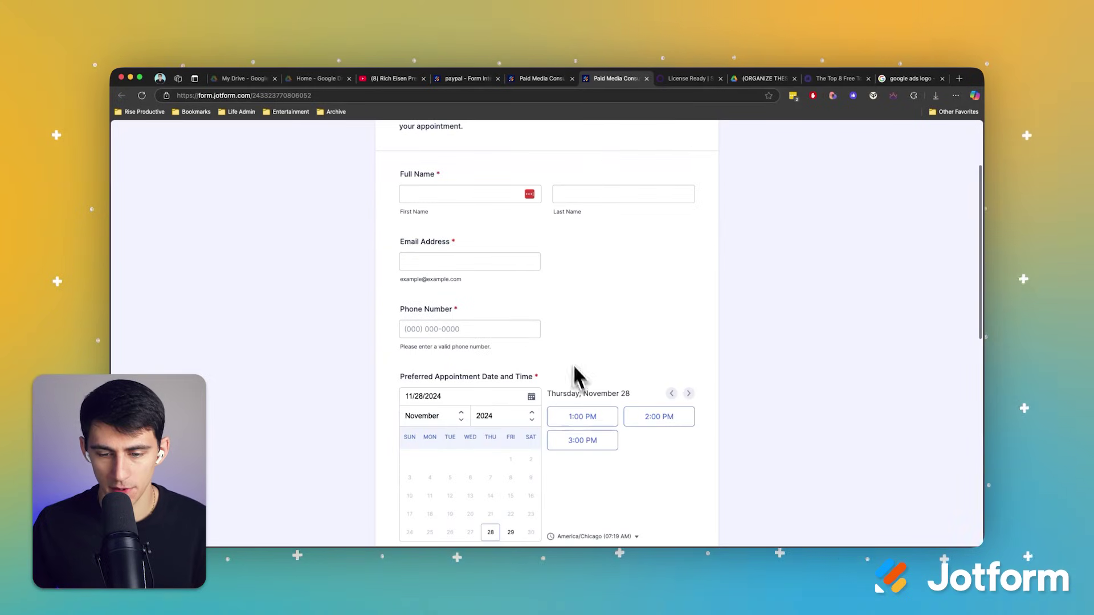
click(438, 194)
click(445, 222)
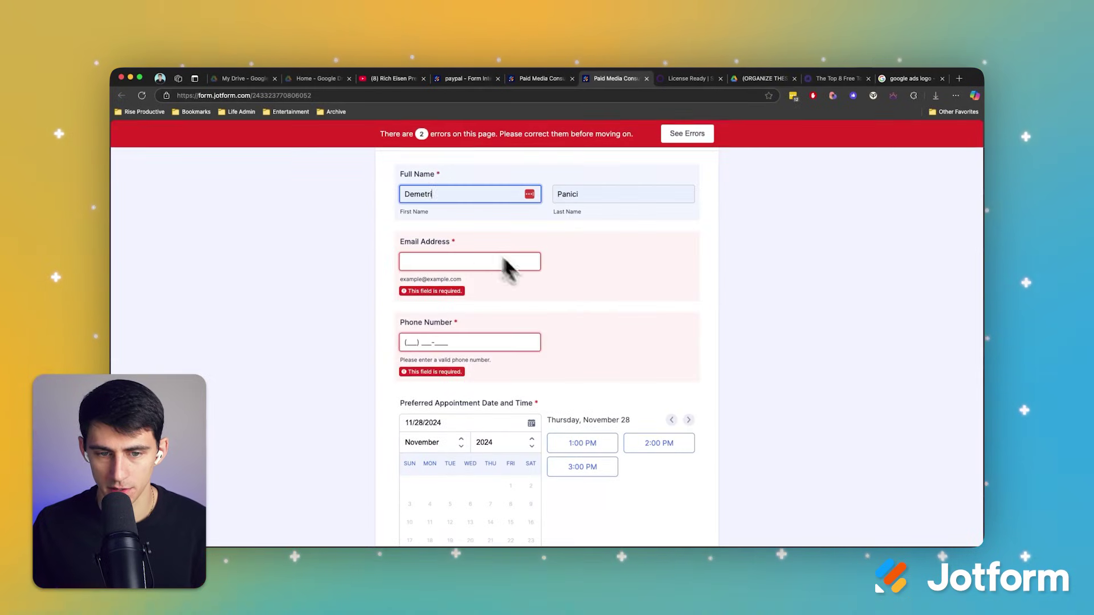
scroll(505, 269, down, 3)
click(585, 336)
Step: Try the PayPal and debit/credit card payment options, ending with PayPal selected
scroll(569, 365, down, 4)
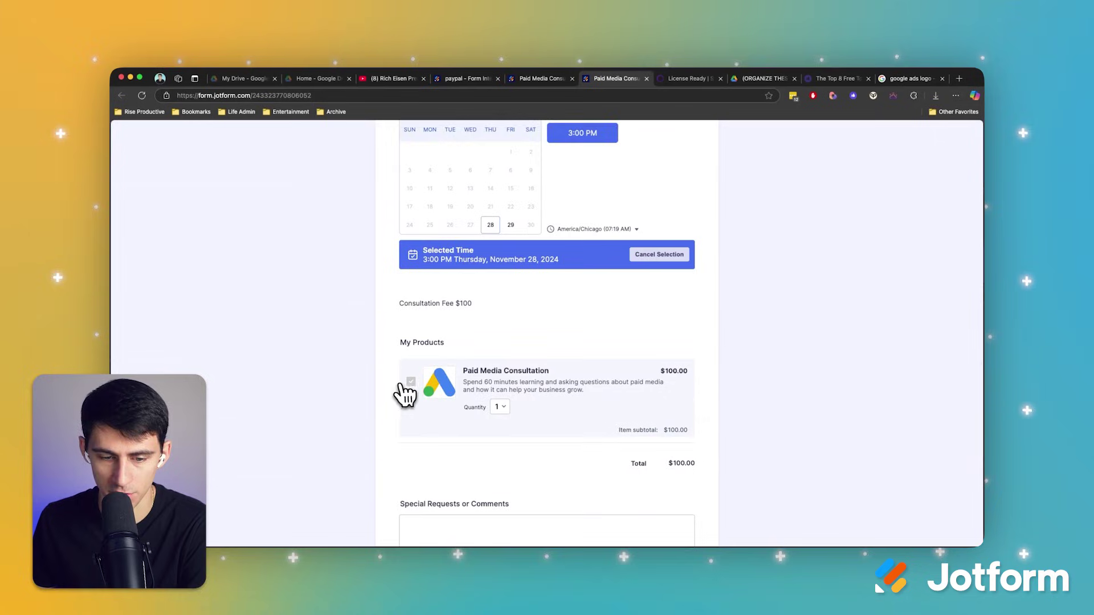
scroll(664, 366, down, 4)
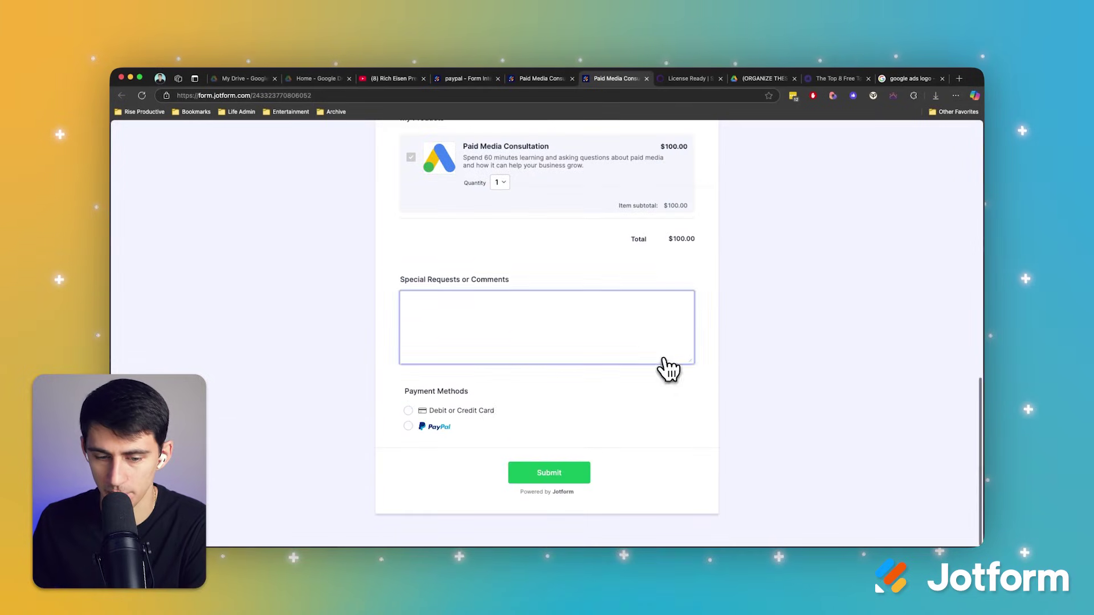
click(409, 426)
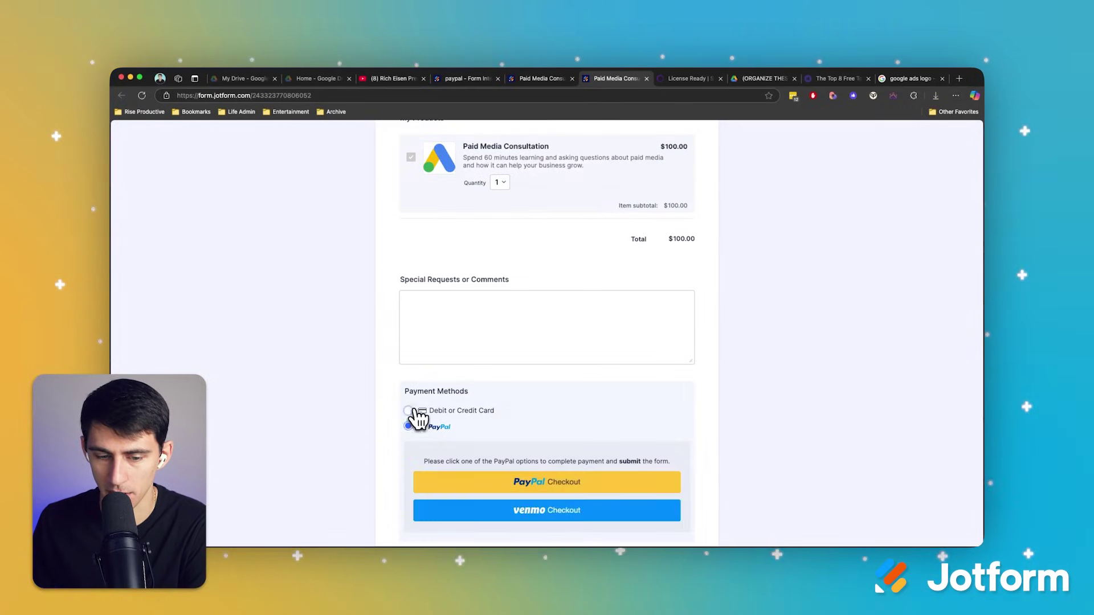
click(409, 411)
scroll(535, 398, down, 1)
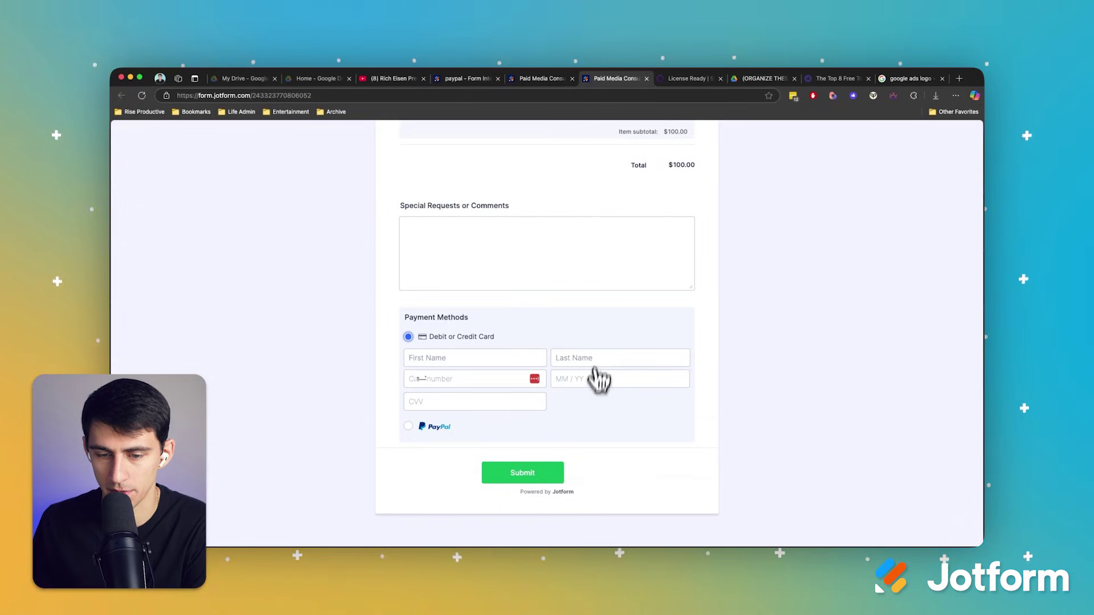
scroll(570, 313, up, 1)
click(544, 380)
click(391, 371)
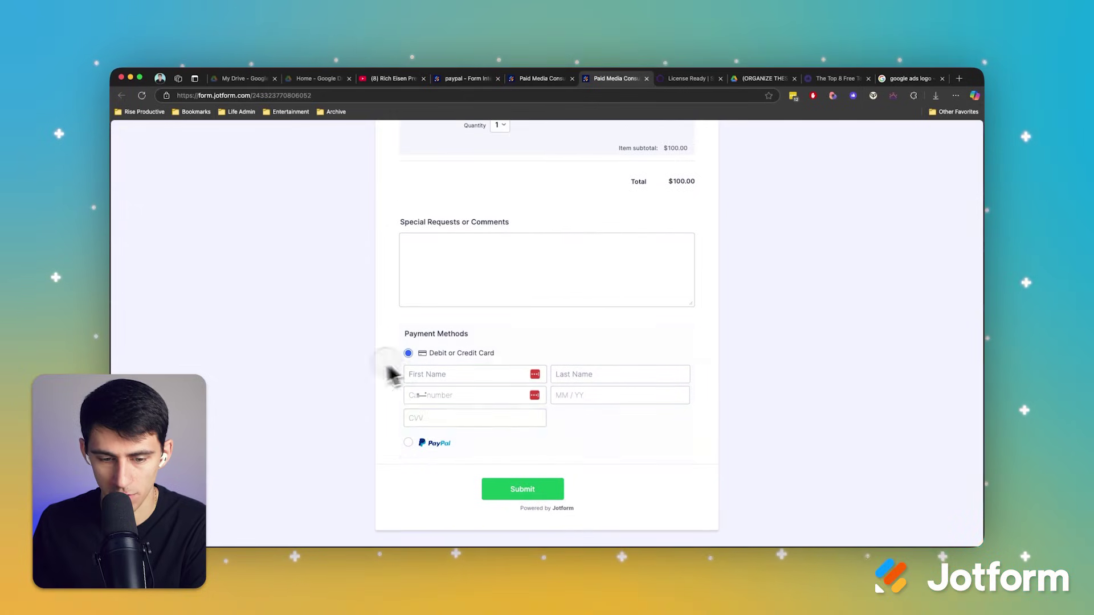
click(440, 441)
scroll(630, 435, down, 1)
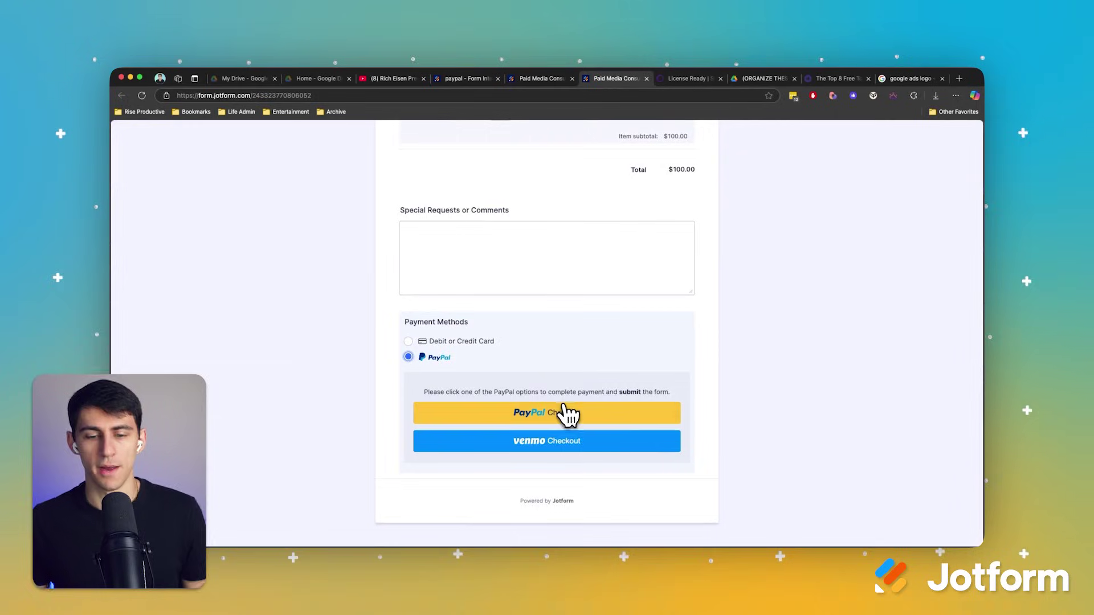
scroll(566, 415, up, 6)
scroll(666, 395, down, 2)
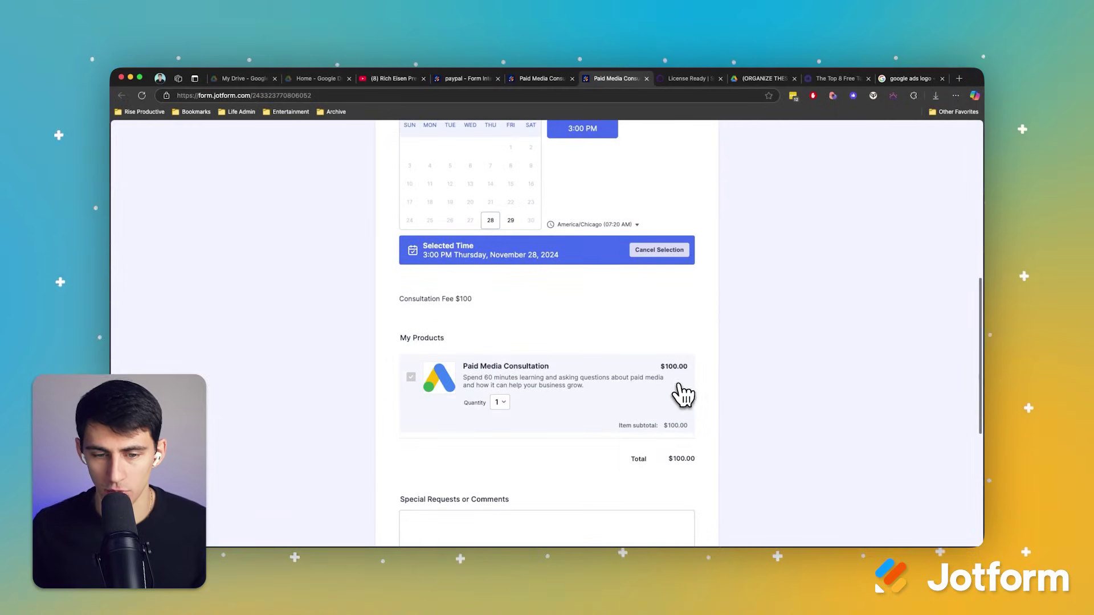
scroll(660, 371, down, 5)
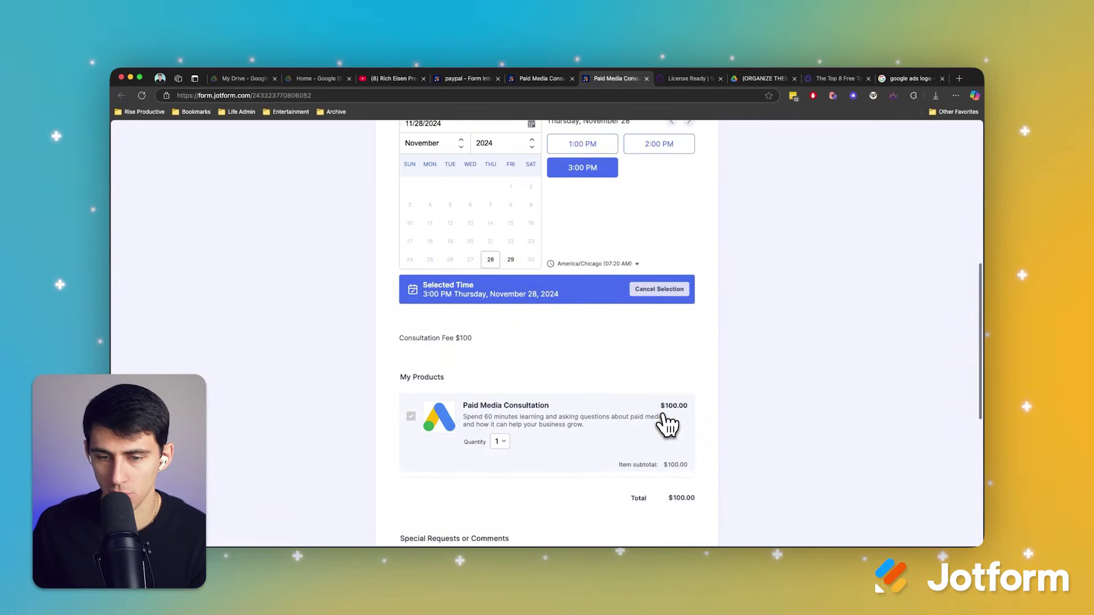
scroll(666, 424, up, 7)
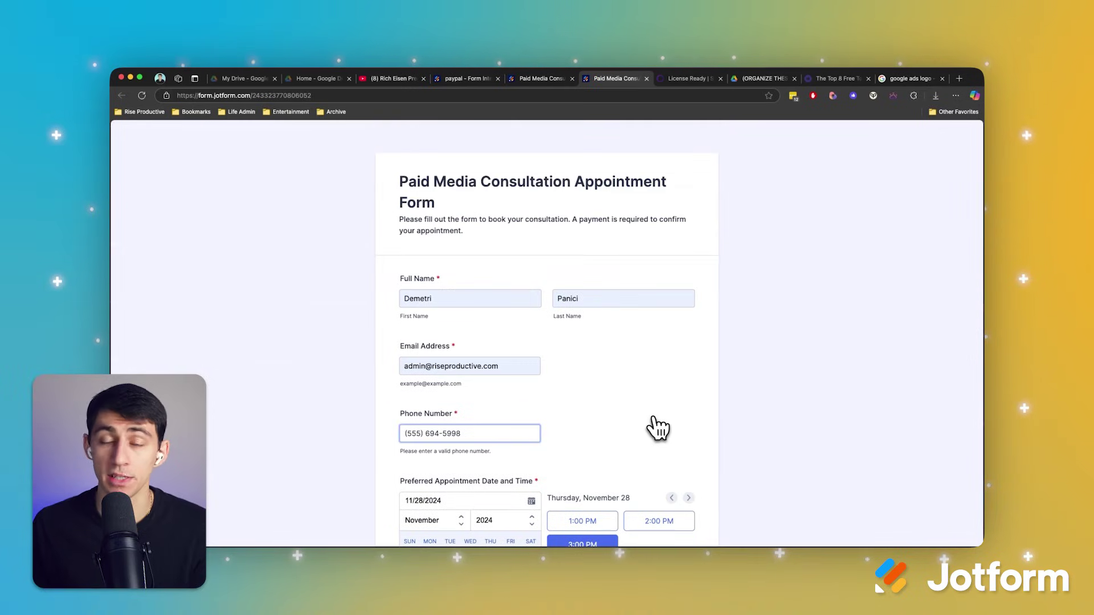
scroll(658, 427, down, 12)
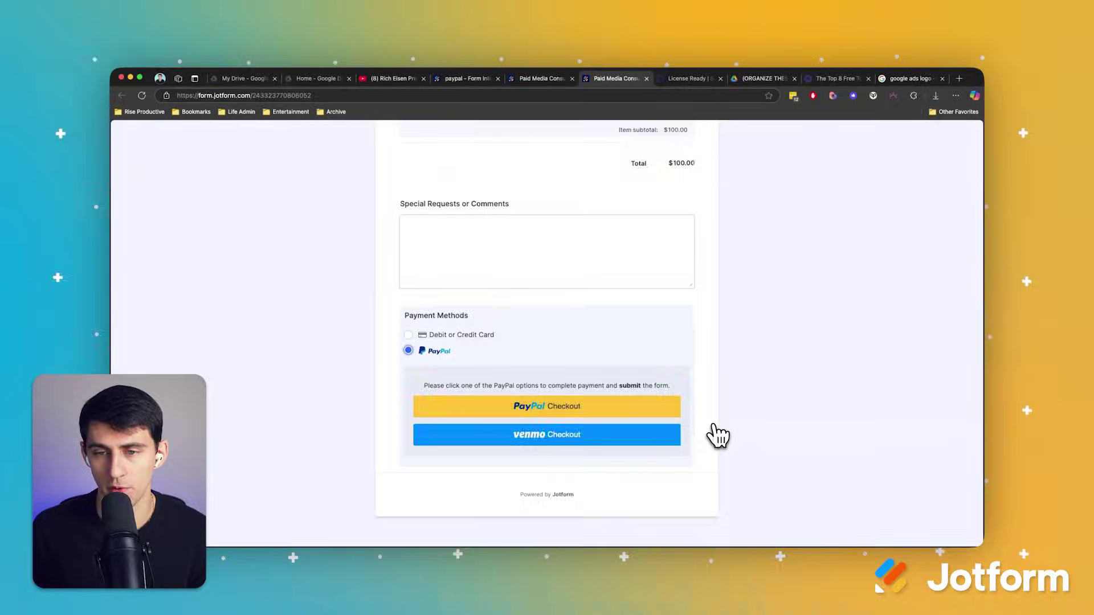
scroll(717, 438, up, 8)
scroll(715, 439, down, 8)
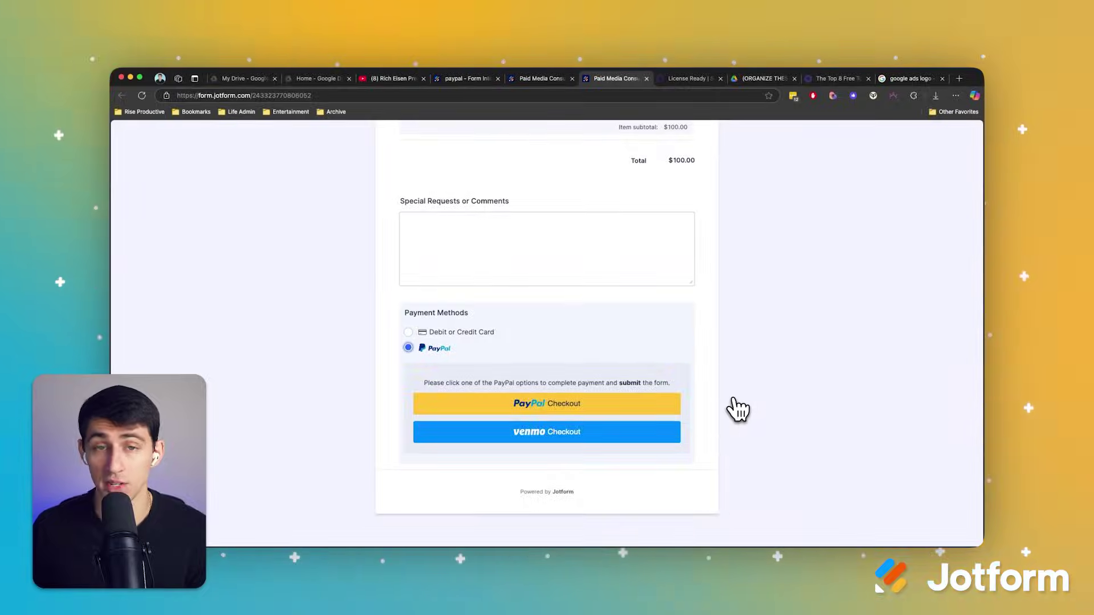